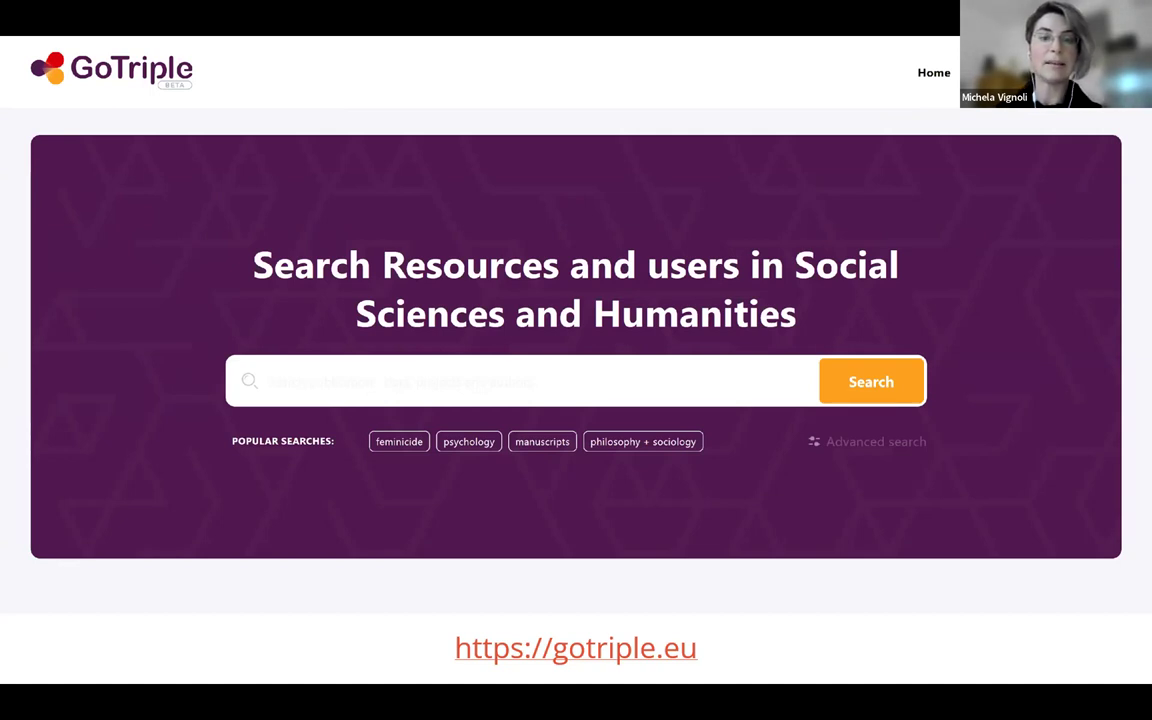
Leave the introduction slideshow and return to the GoTriple page in the browser.
key("alt+Tab")
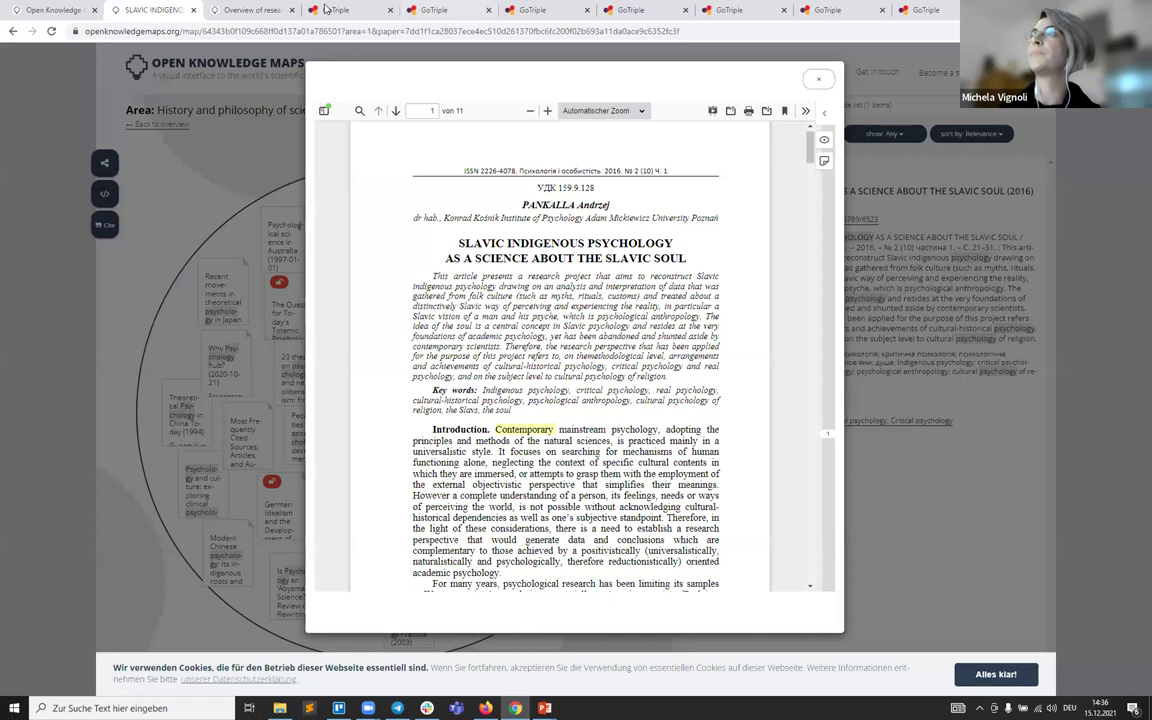
Go back to the GoTriple homepage and enter 'digital education' in the search box.
left_click(324, 8)
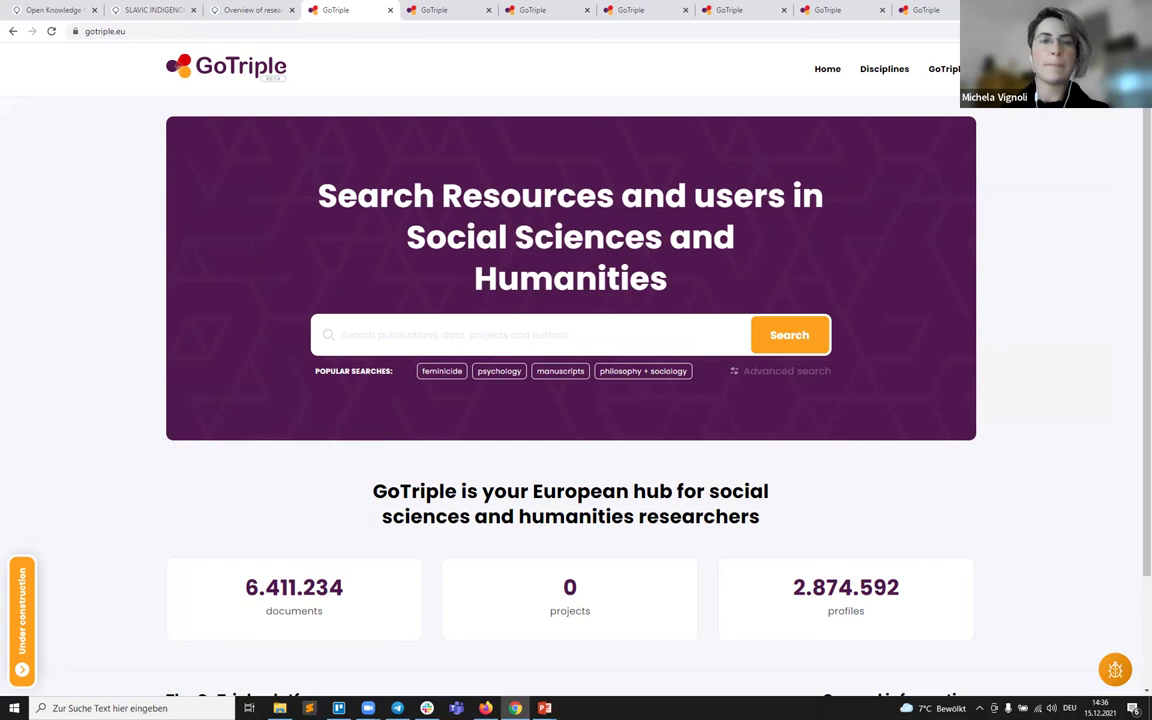
left_click(449, 335)
type("digital")
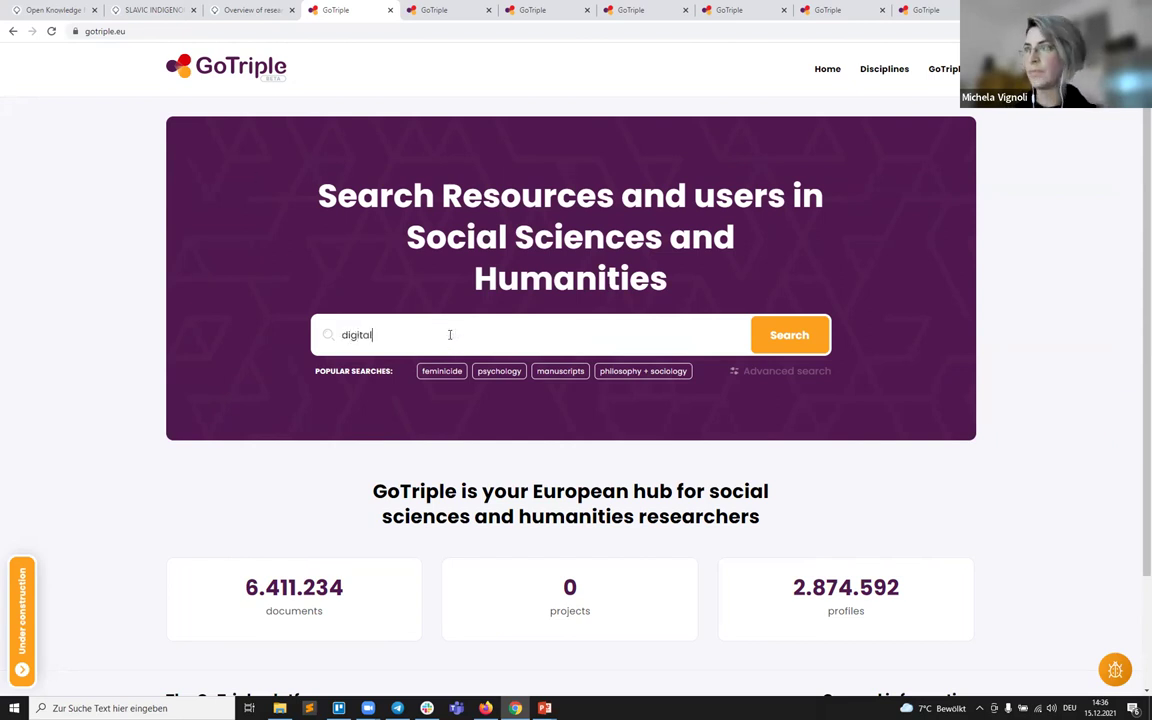
type(" education")
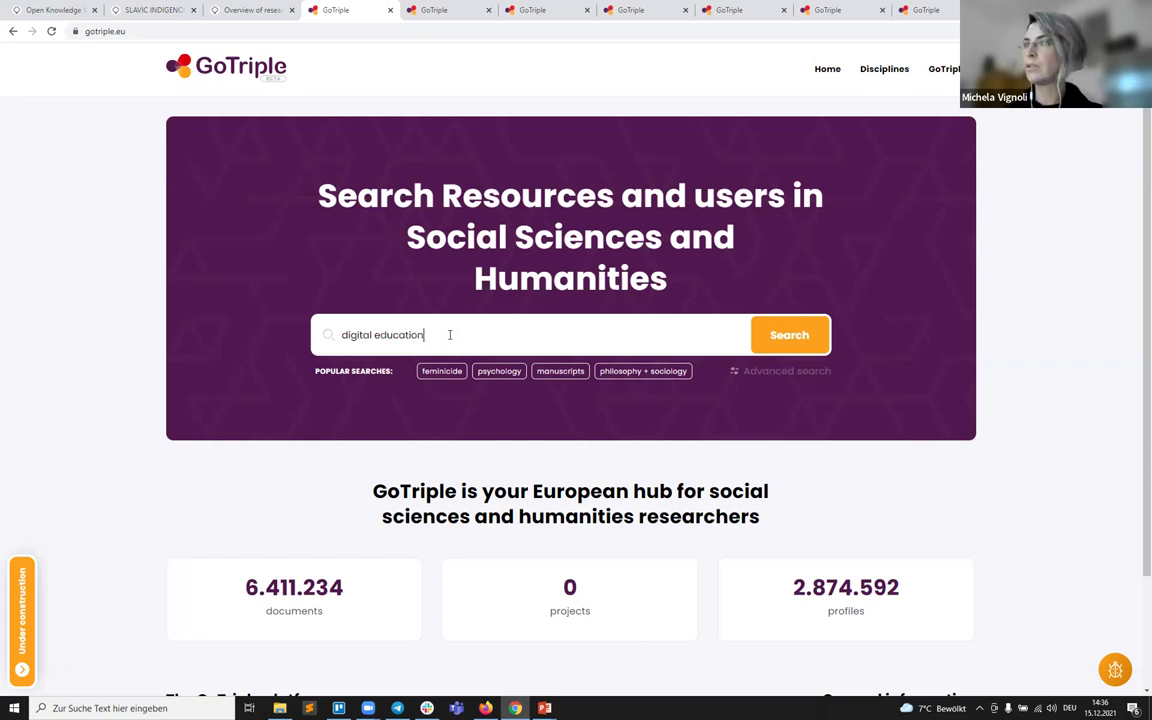
Search for 'digital education' and review the Publication Date chart of its 93.548 results.
key("Return")
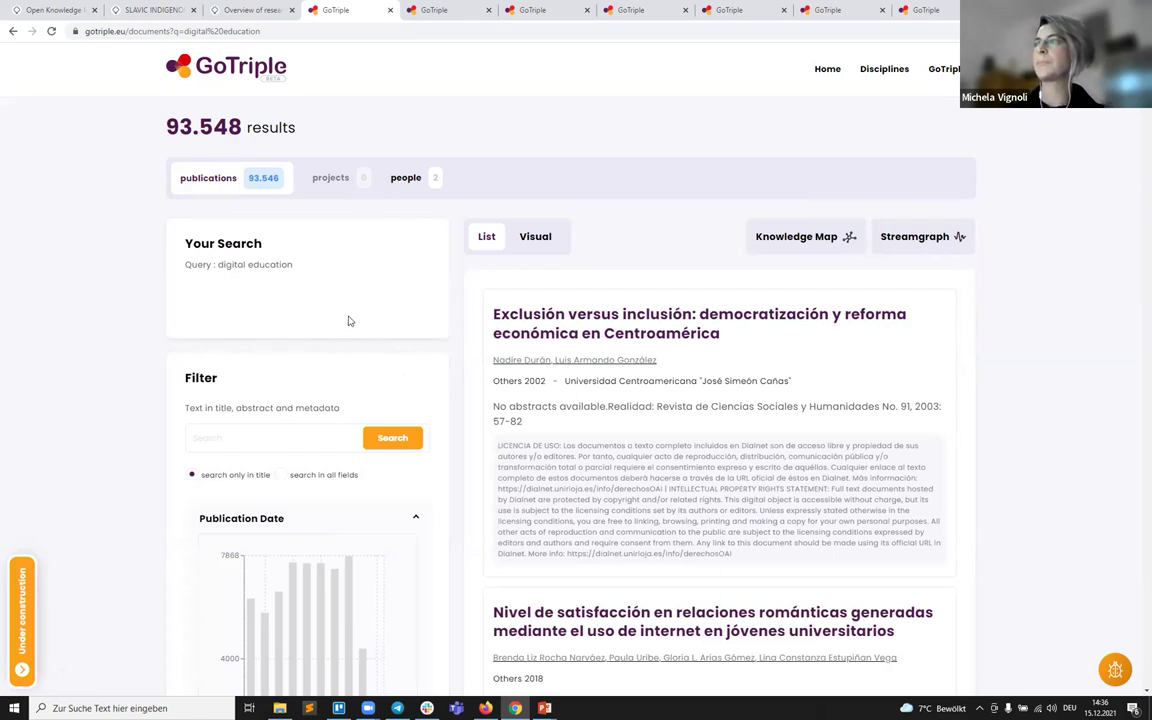
scroll(786, 461, "down", 3)
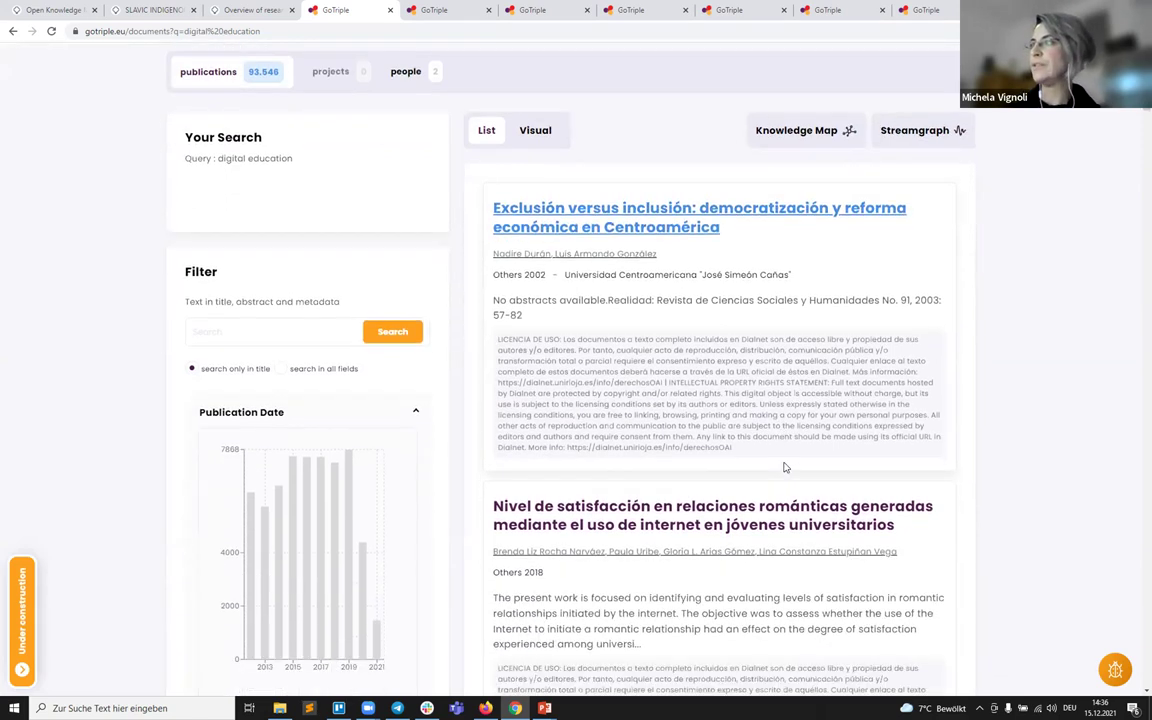
scroll(784, 465, "down", 2)
scroll(784, 465, "up", 5)
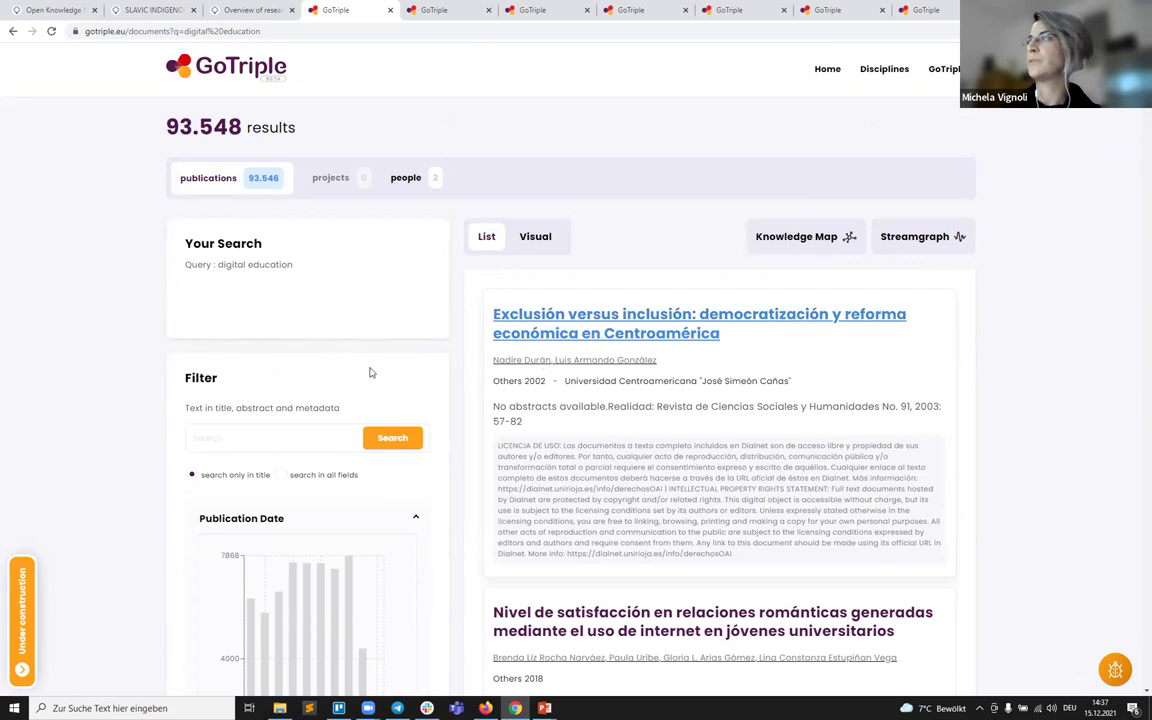
scroll(319, 332, "down", 3)
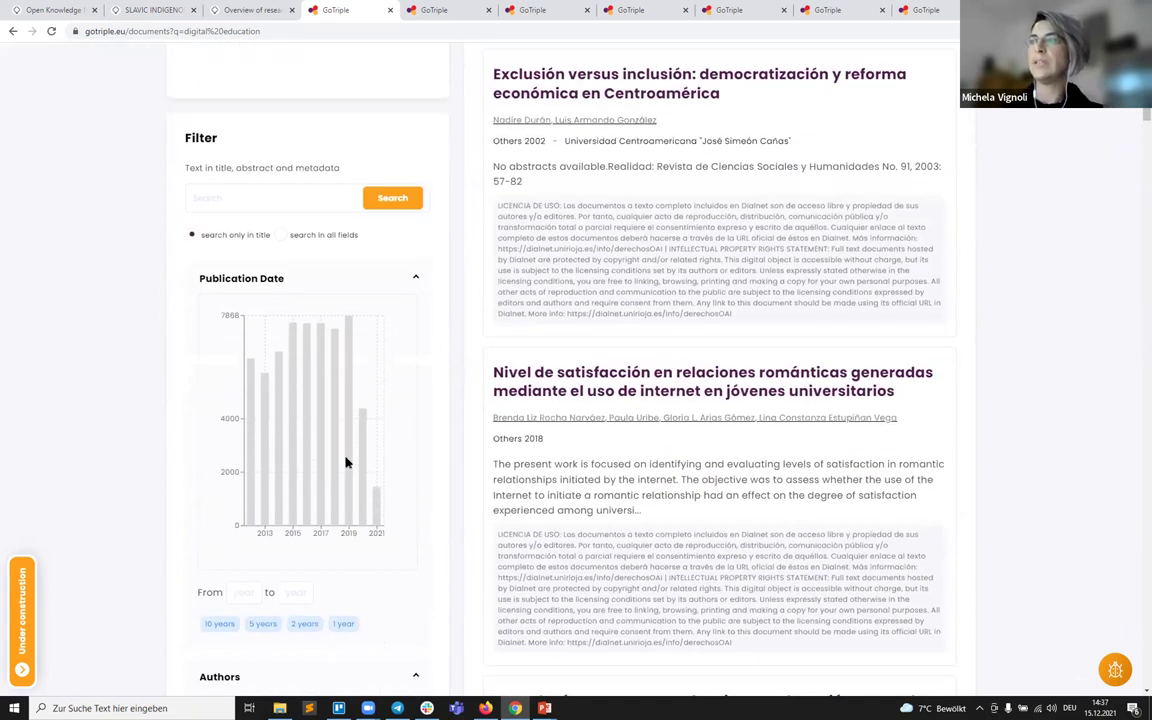
mouse_move(364, 510)
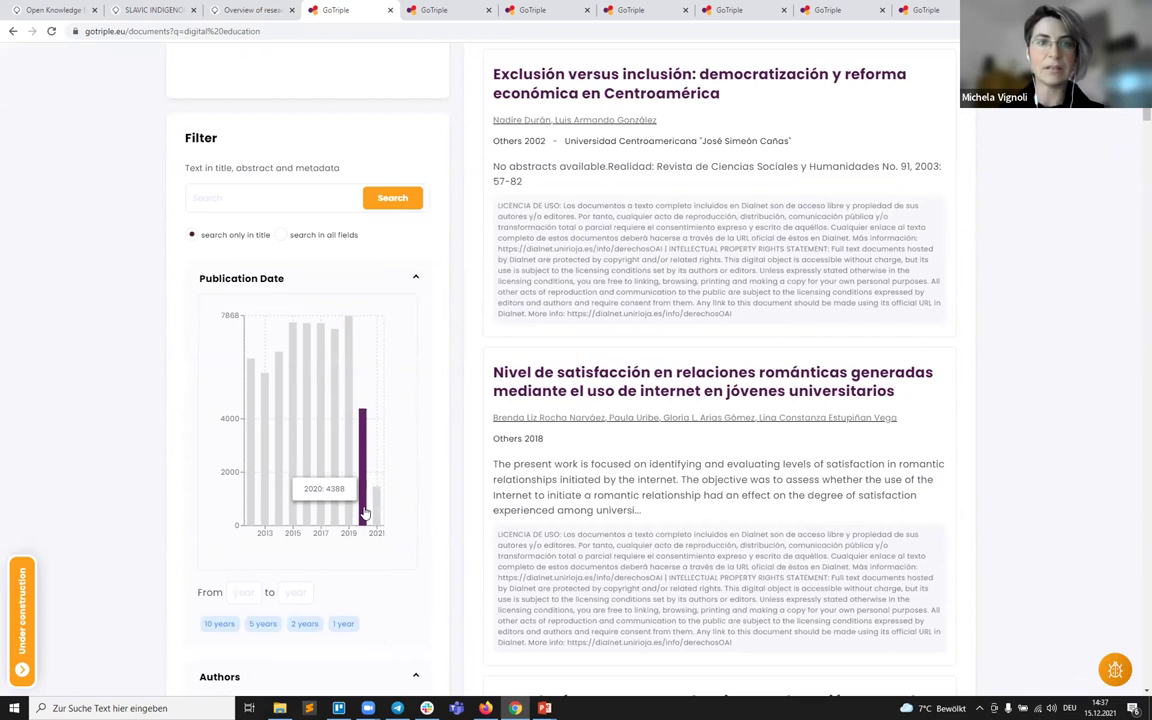
scroll(364, 514, "down", 1)
mouse_move(258, 461)
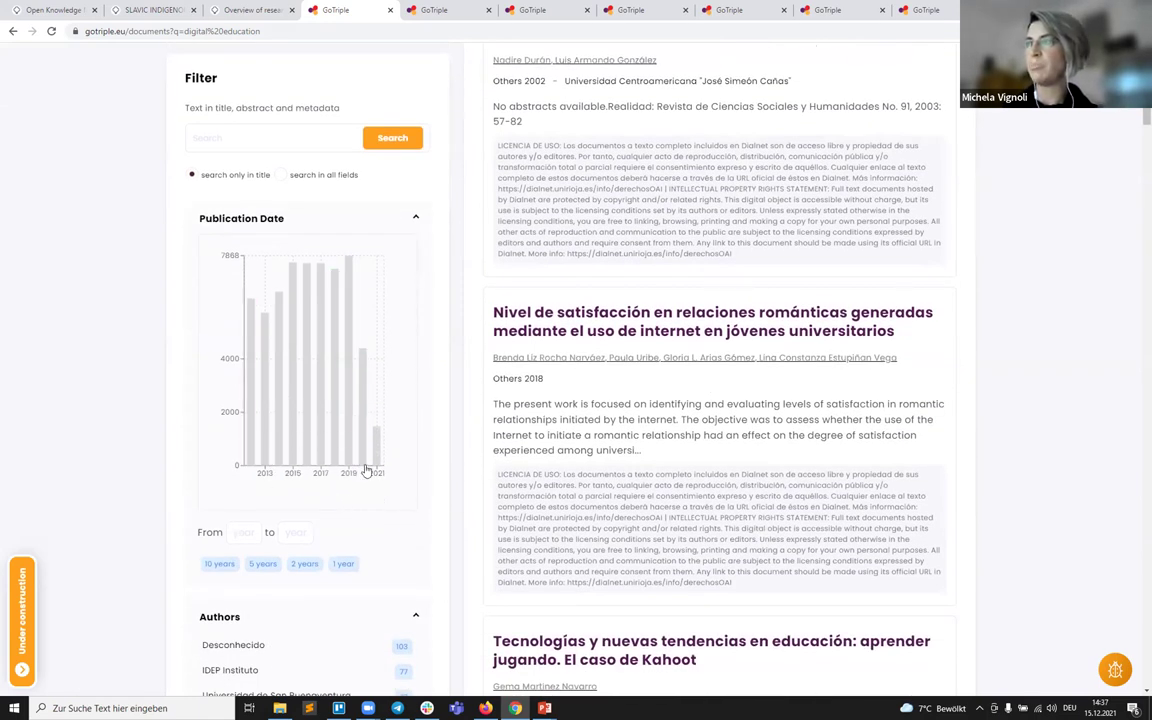
mouse_move(364, 459)
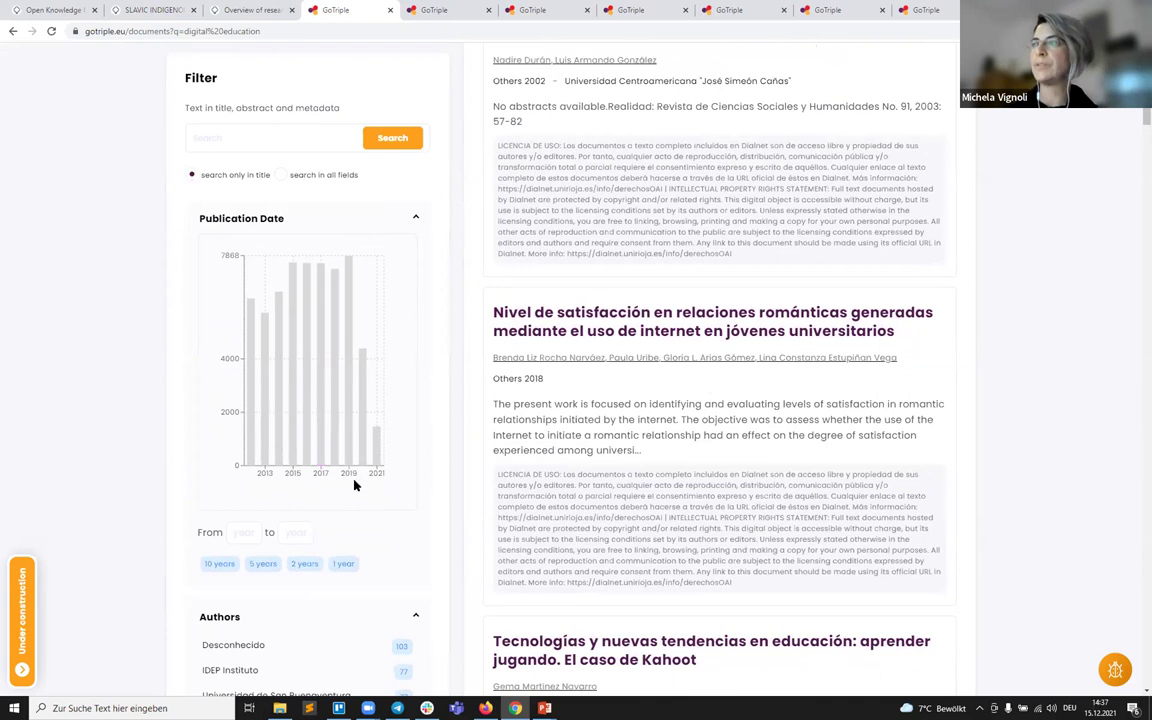
Filter the digital education results to the 2020 bar, leaving 4.390 results.
left_click(361, 445)
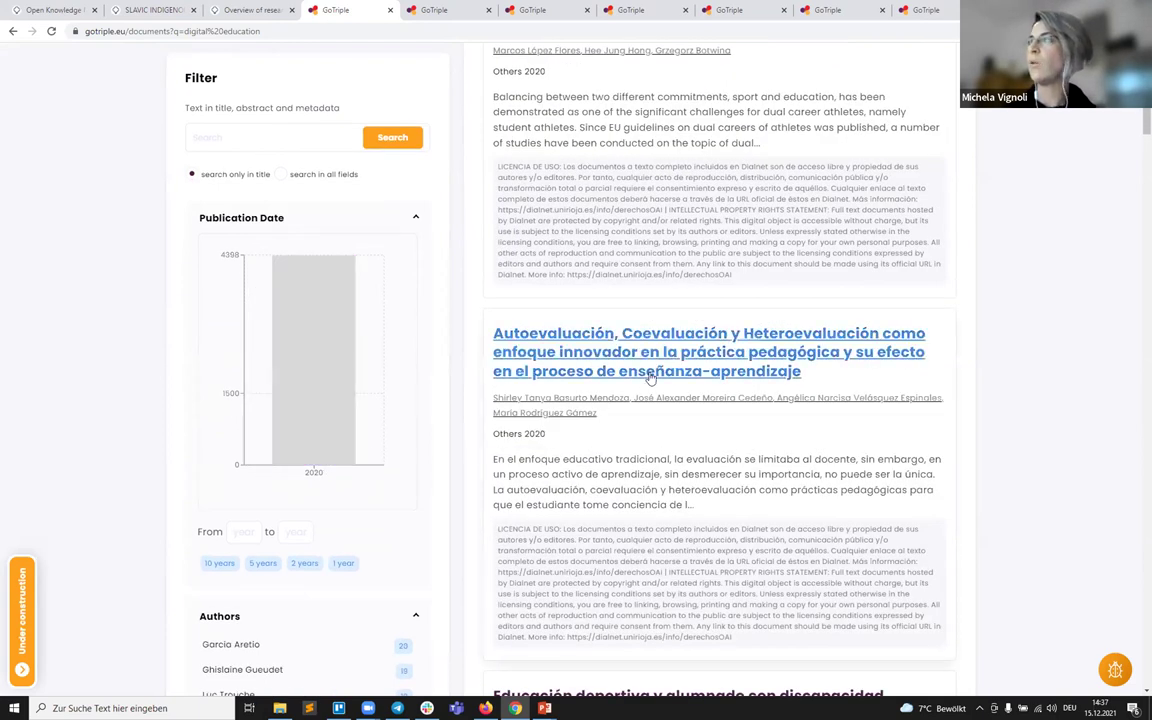
scroll(650, 373, "up", 2)
scroll(303, 373, "down", 4)
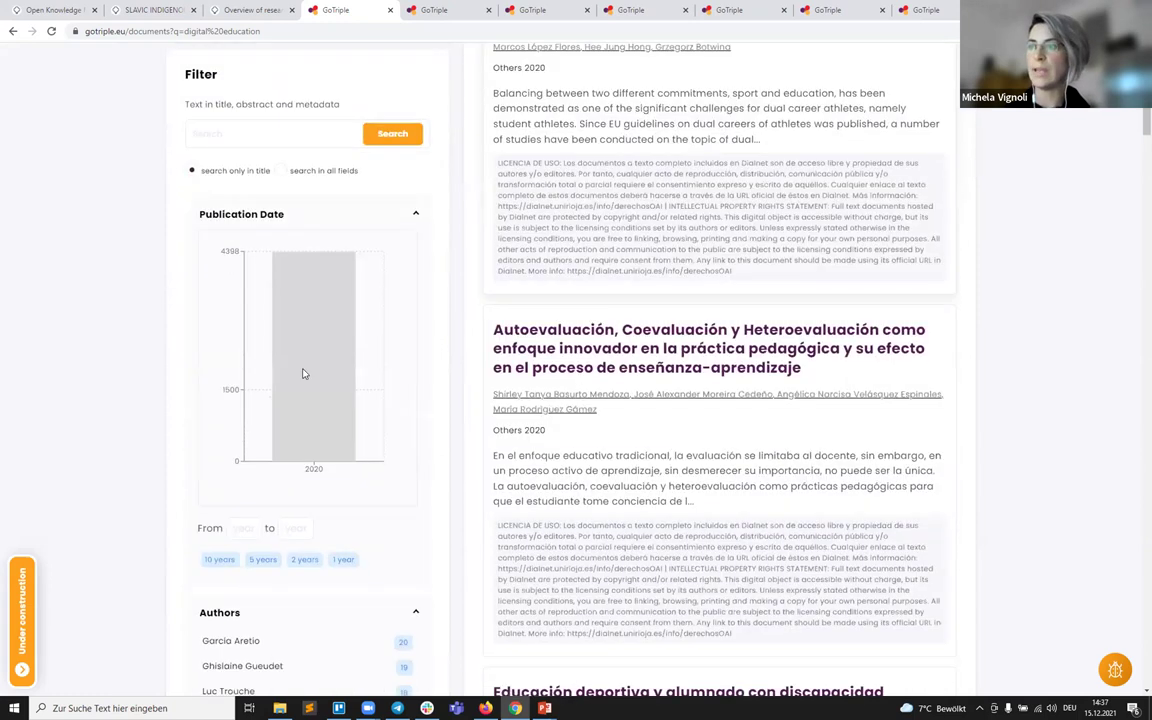
scroll(304, 372, "down", 1)
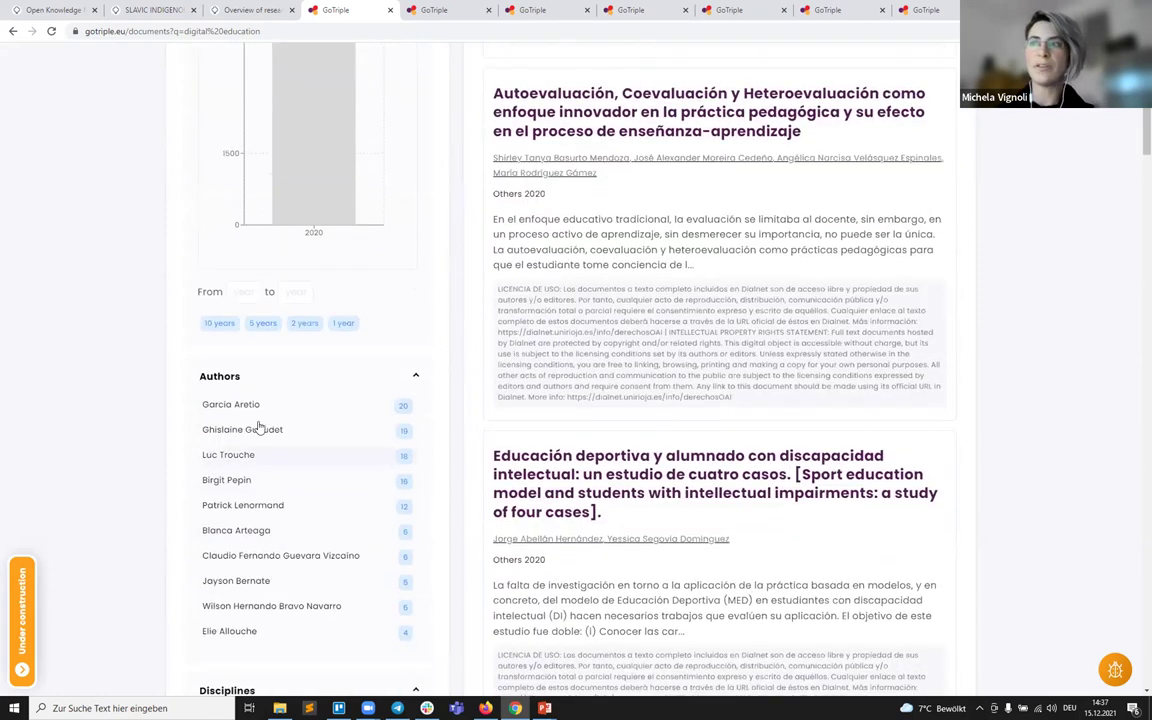
scroll(250, 440, "down", 3)
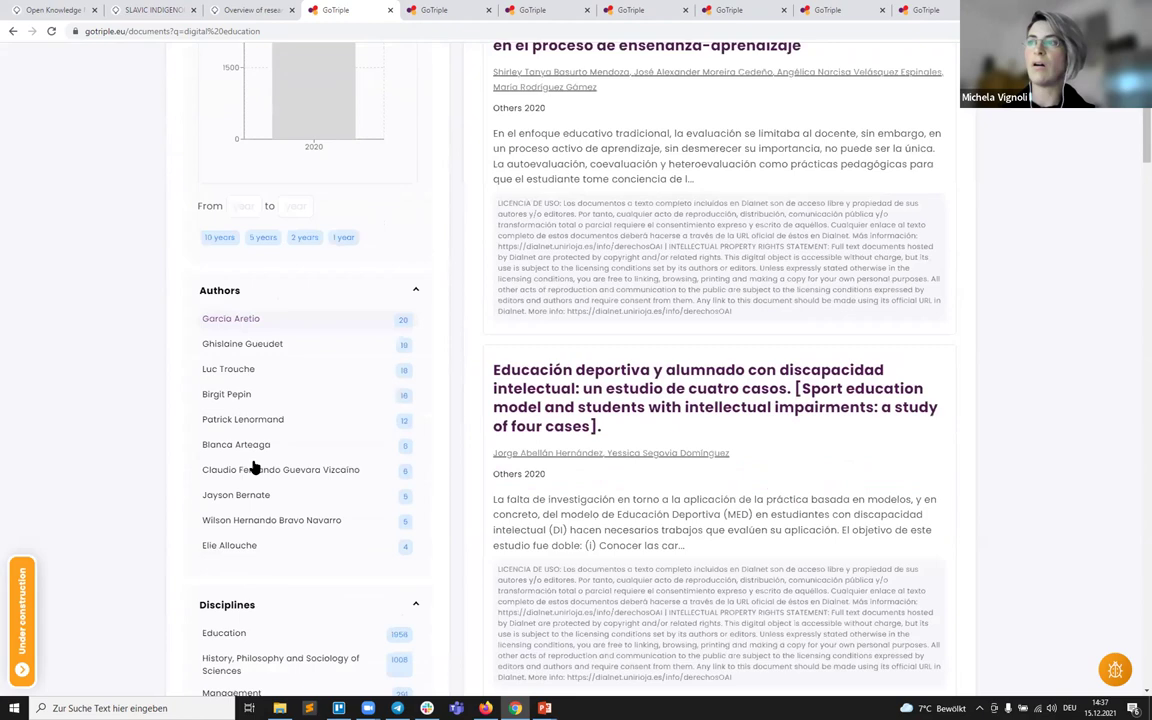
scroll(255, 429, "down", 3)
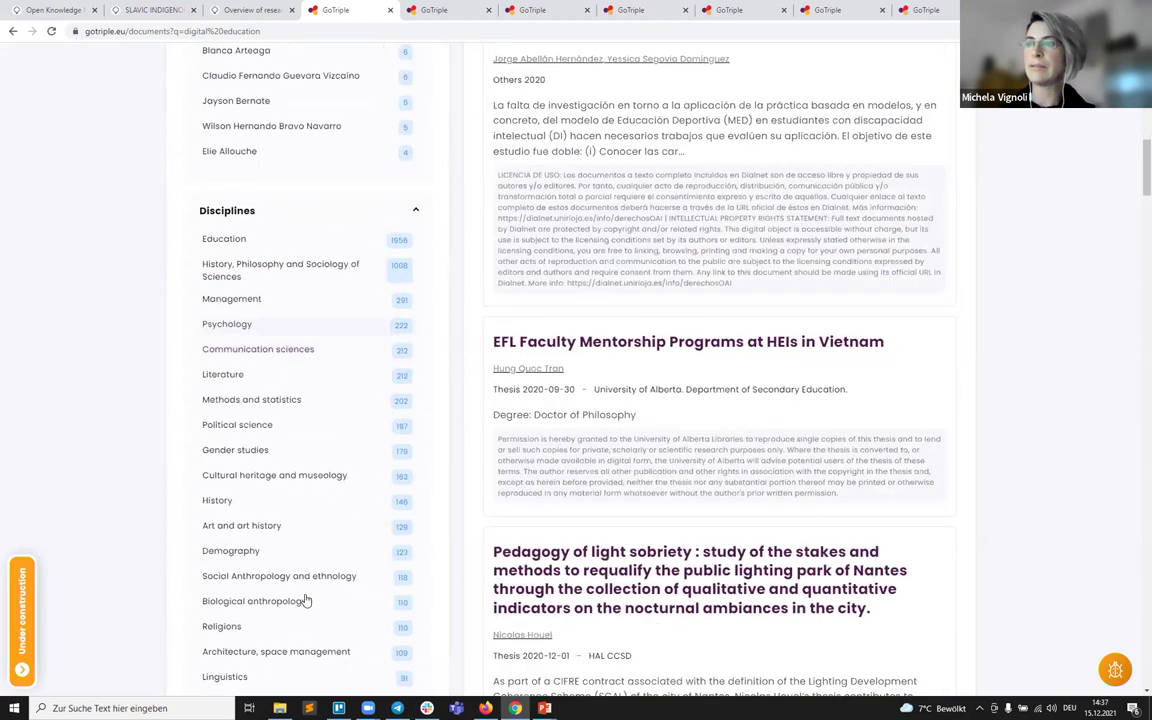
scroll(270, 605, "down", 7)
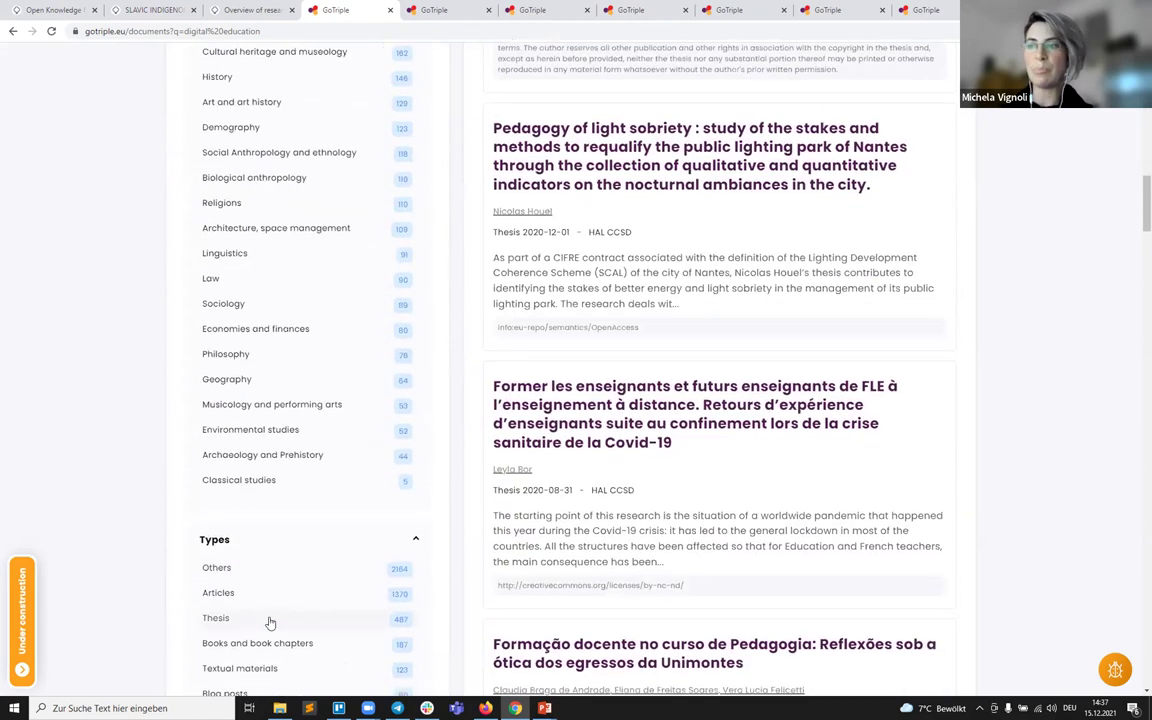
scroll(244, 615, "down", 3)
scroll(242, 613, "up", 20)
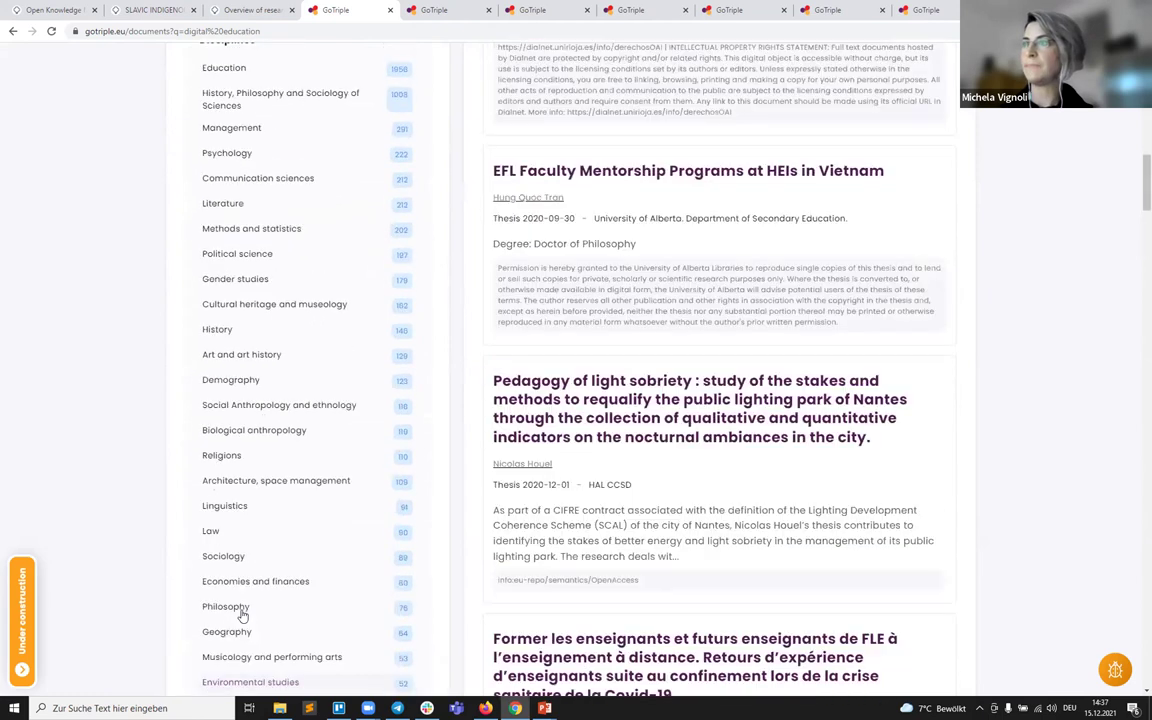
scroll(242, 615, "up", 3)
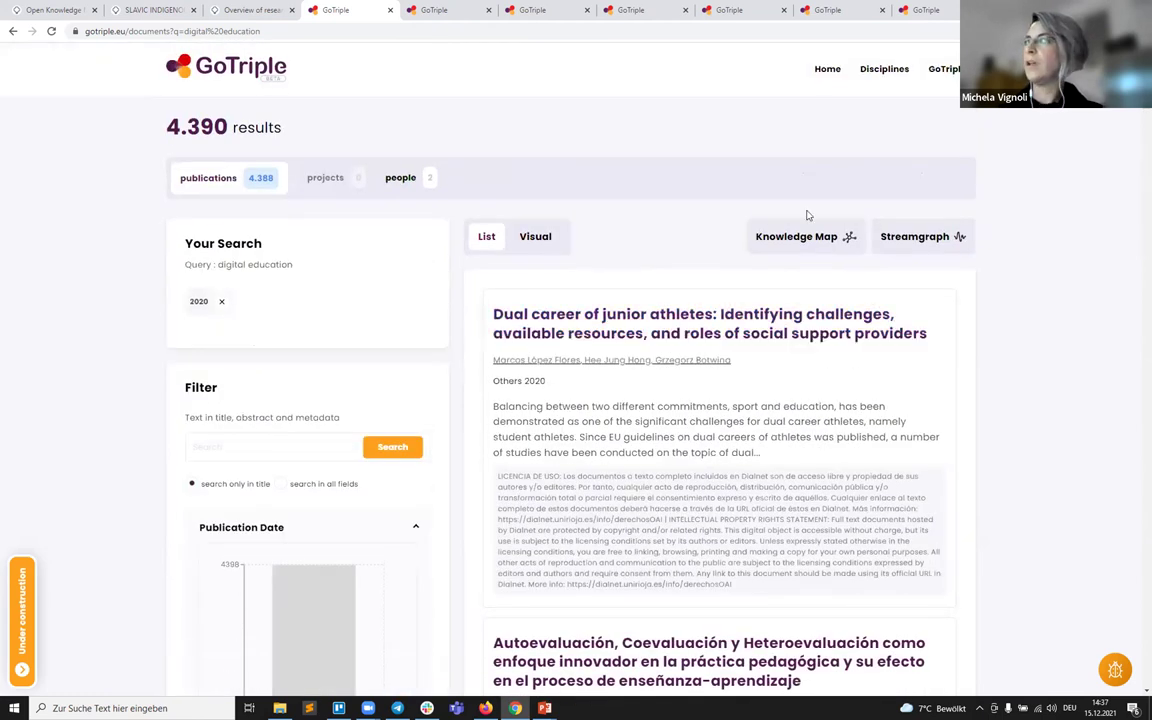
left_click(536, 240)
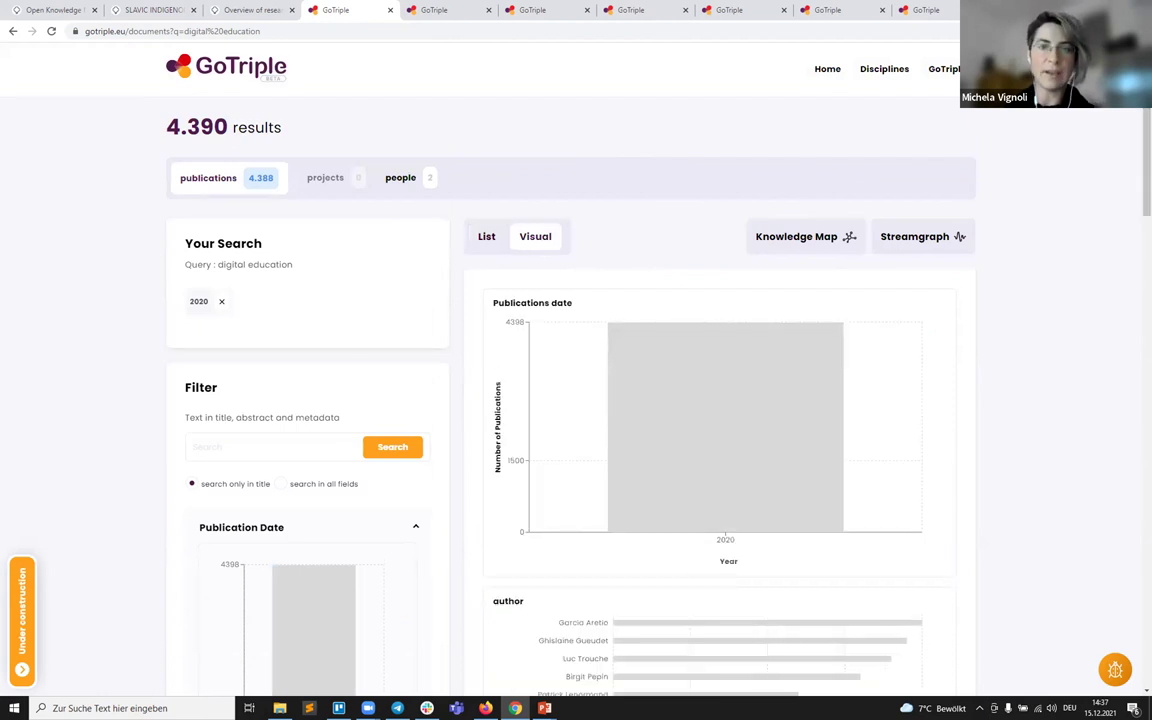
mouse_move(769, 447)
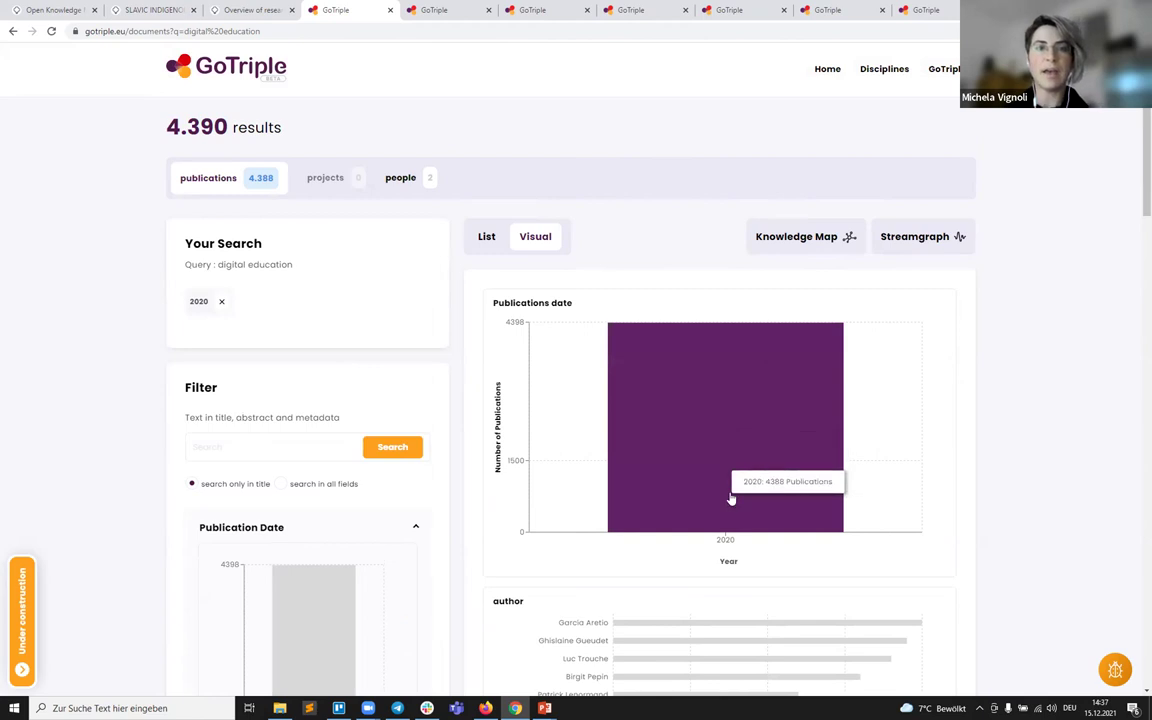
scroll(710, 463, "down", 2)
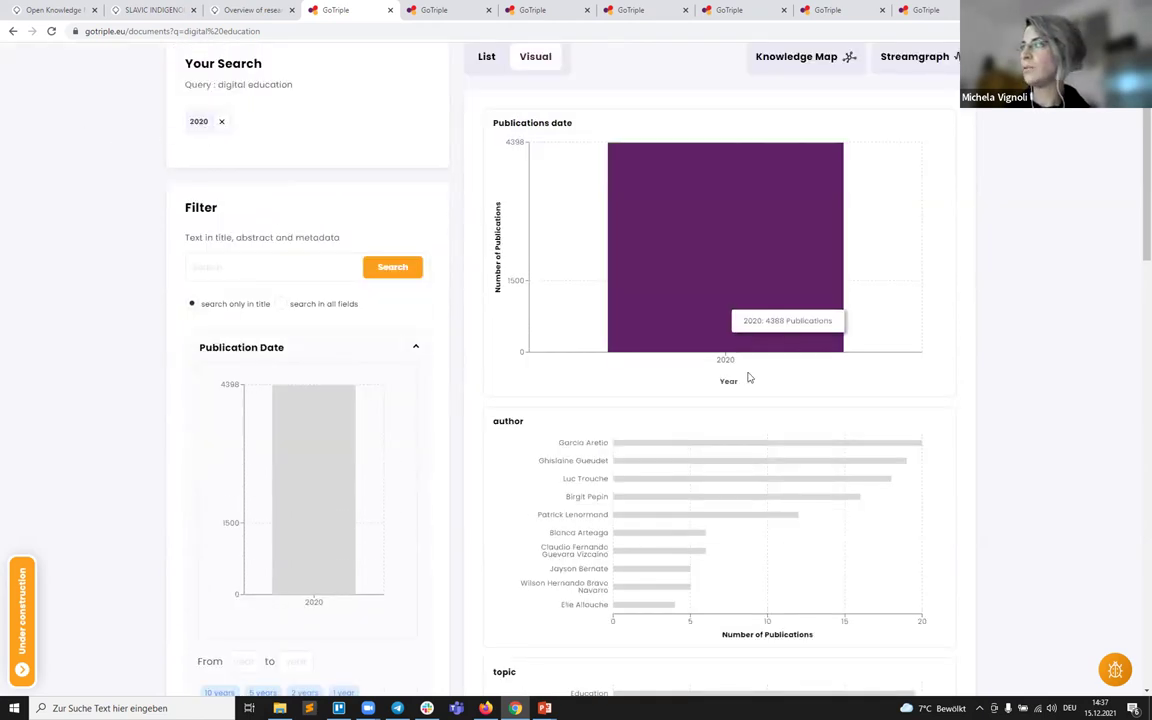
scroll(639, 399, "down", 2)
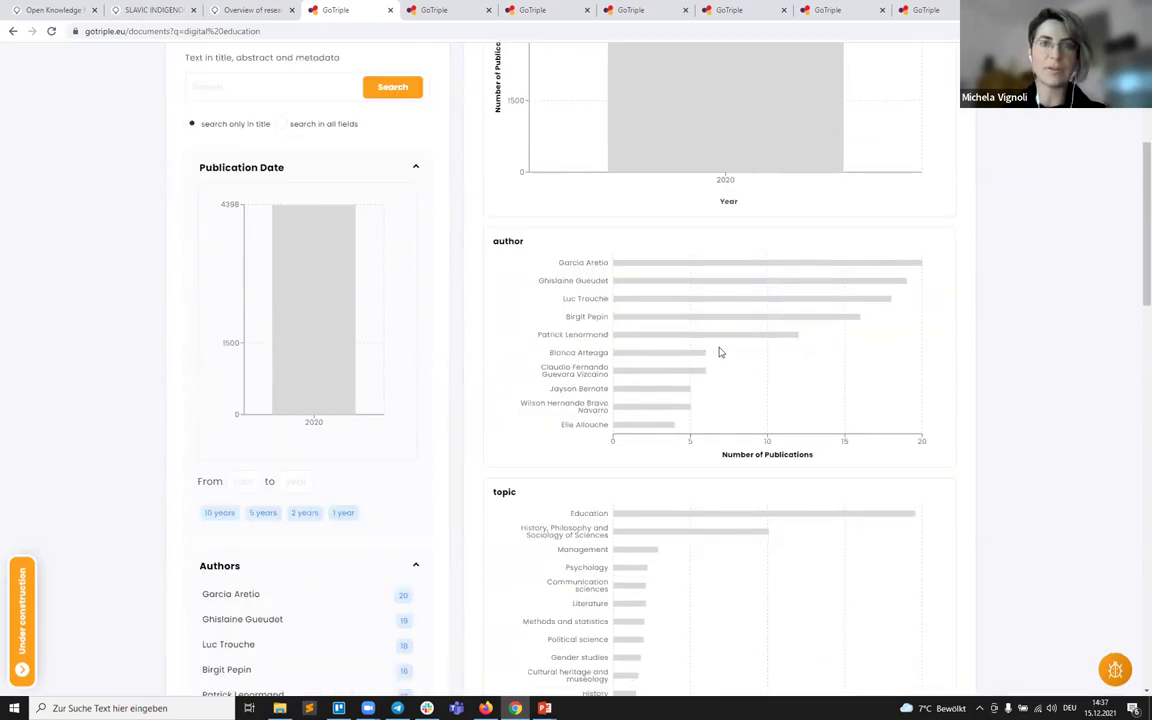
scroll(712, 352, "down", 3)
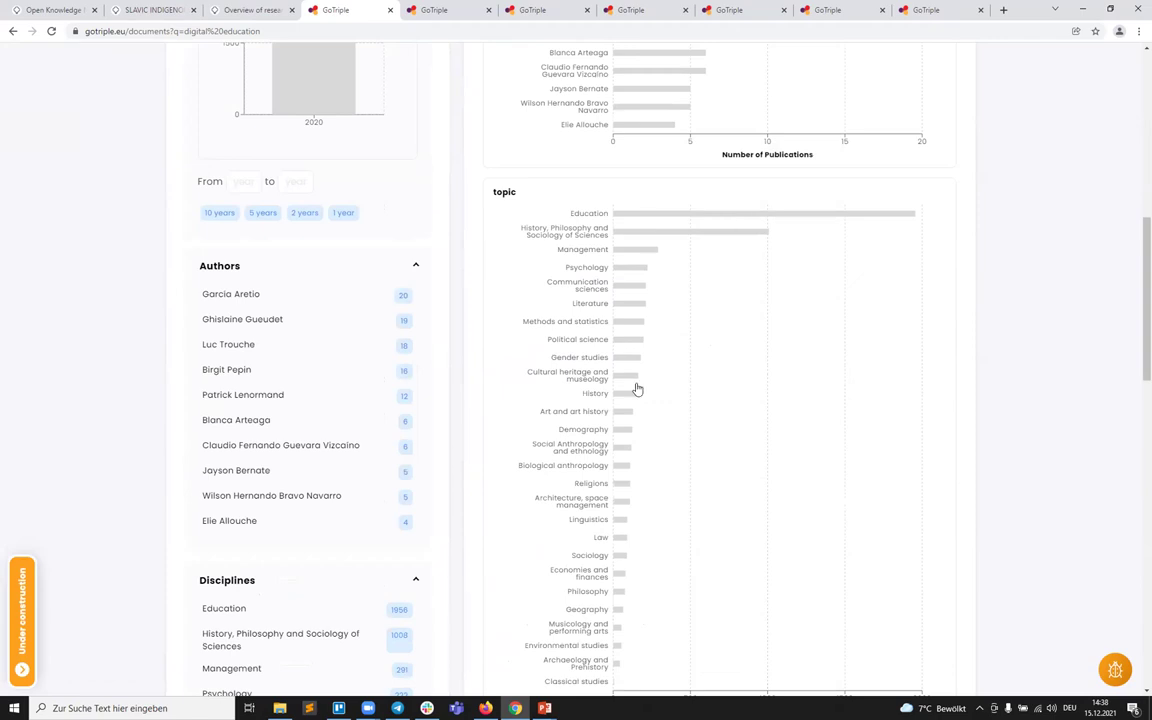
scroll(661, 514, "down", 2)
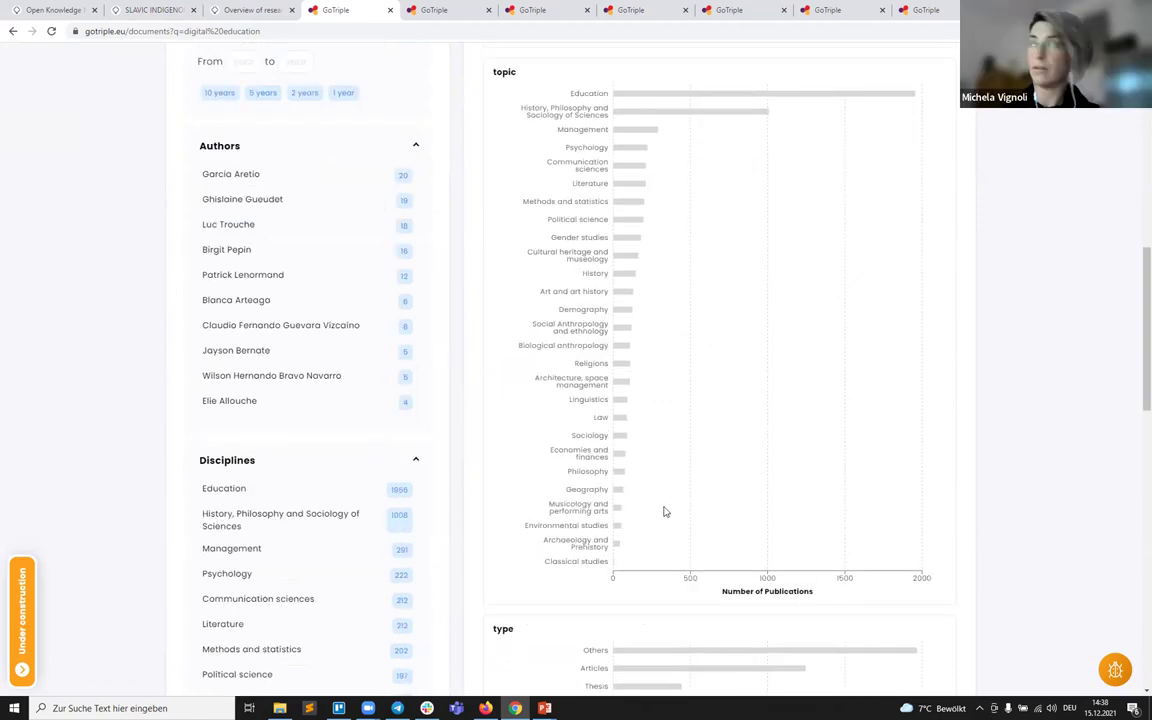
scroll(625, 411, "up", 3)
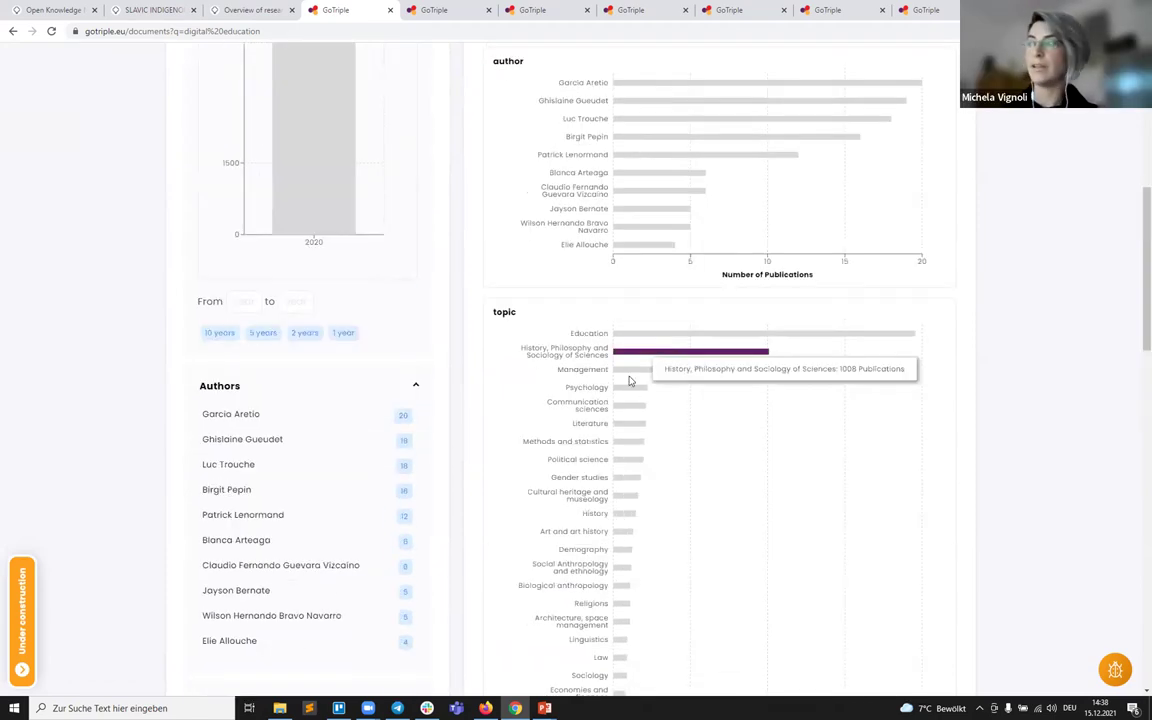
scroll(628, 378, "down", 4)
scroll(640, 385, "down", 2)
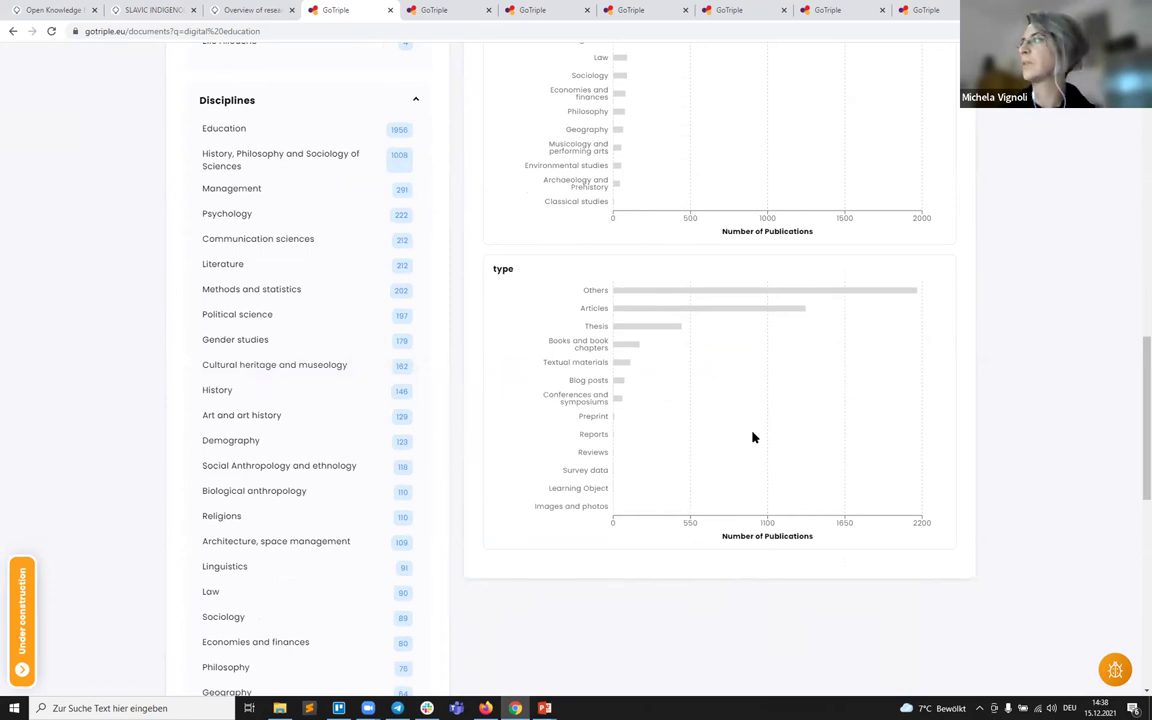
scroll(753, 435, "up", 15)
From the results list, open 'Dual career of junior athletes' and load its full-text PDF.
left_click(488, 241)
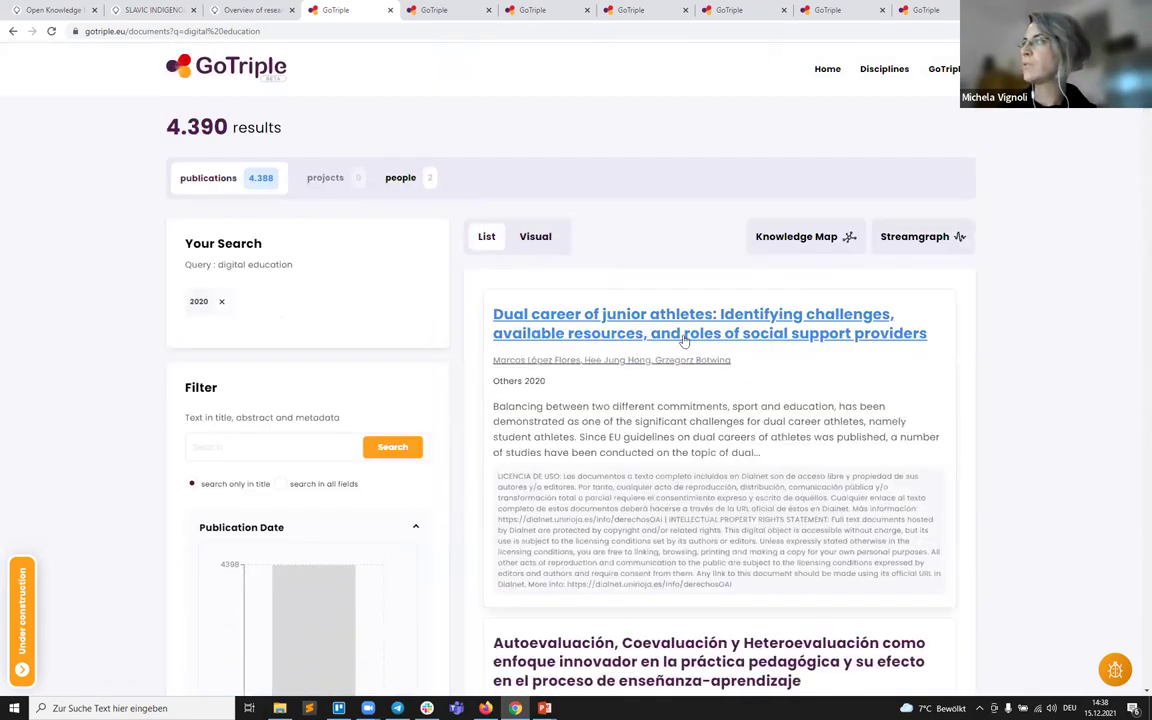
left_click(684, 341)
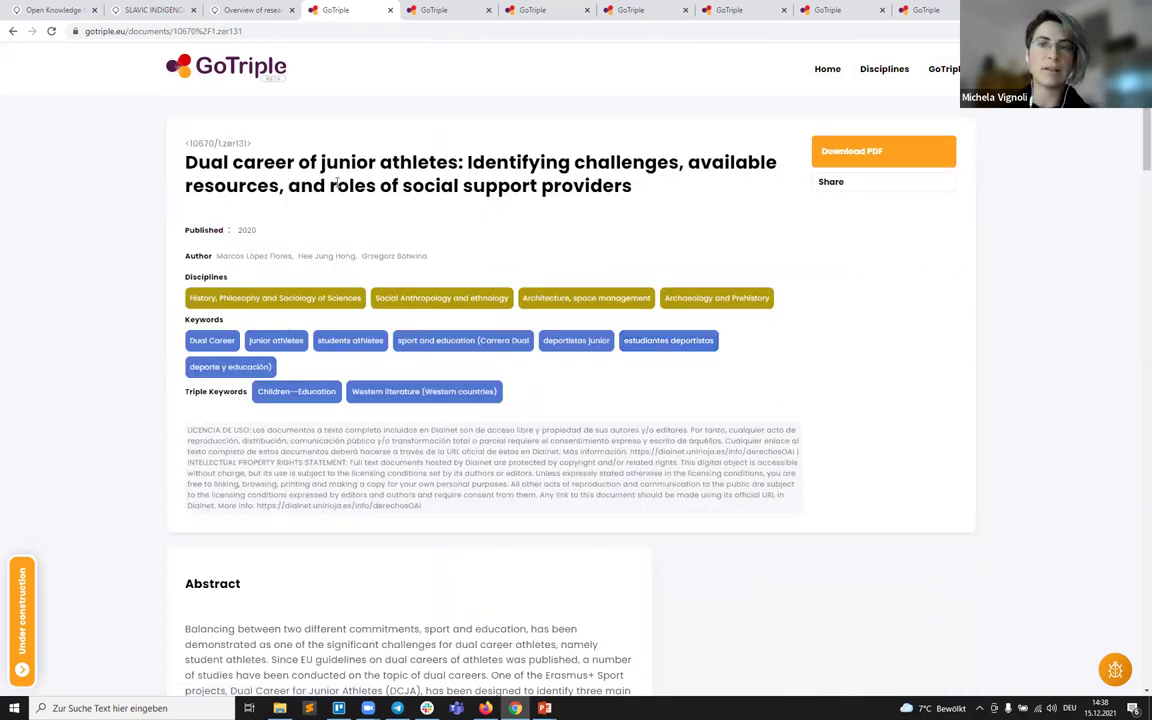
scroll(285, 502, "down", 1)
scroll(285, 502, "up", 1)
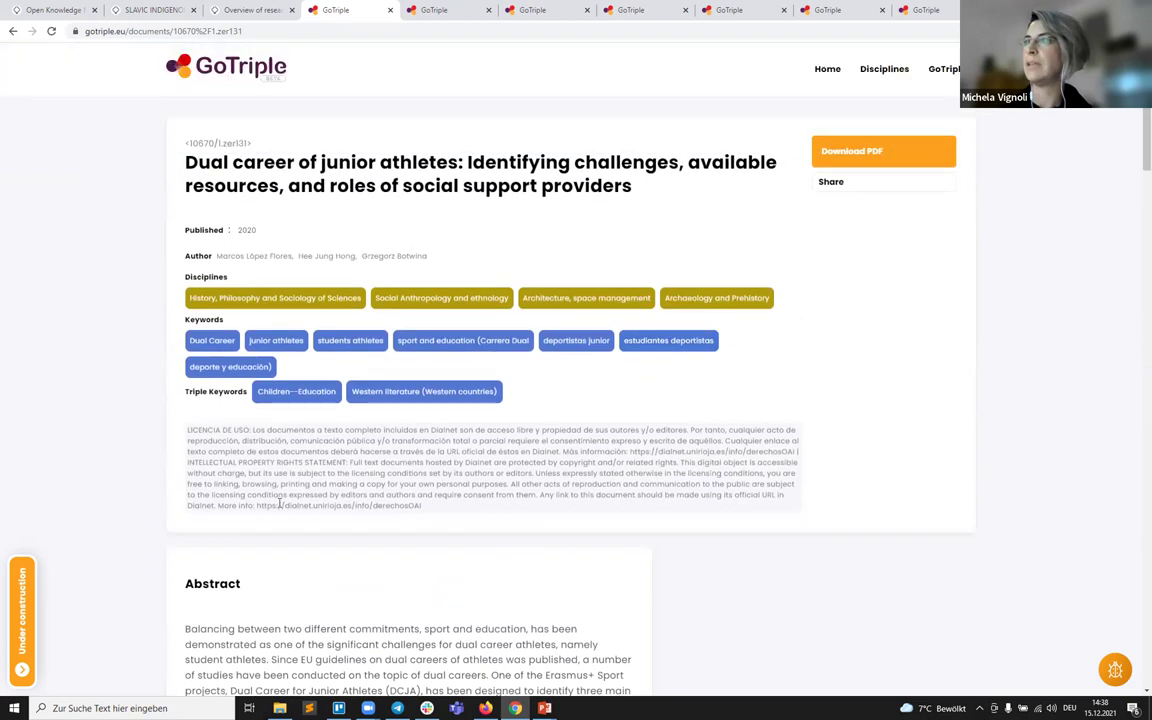
left_click(852, 152)
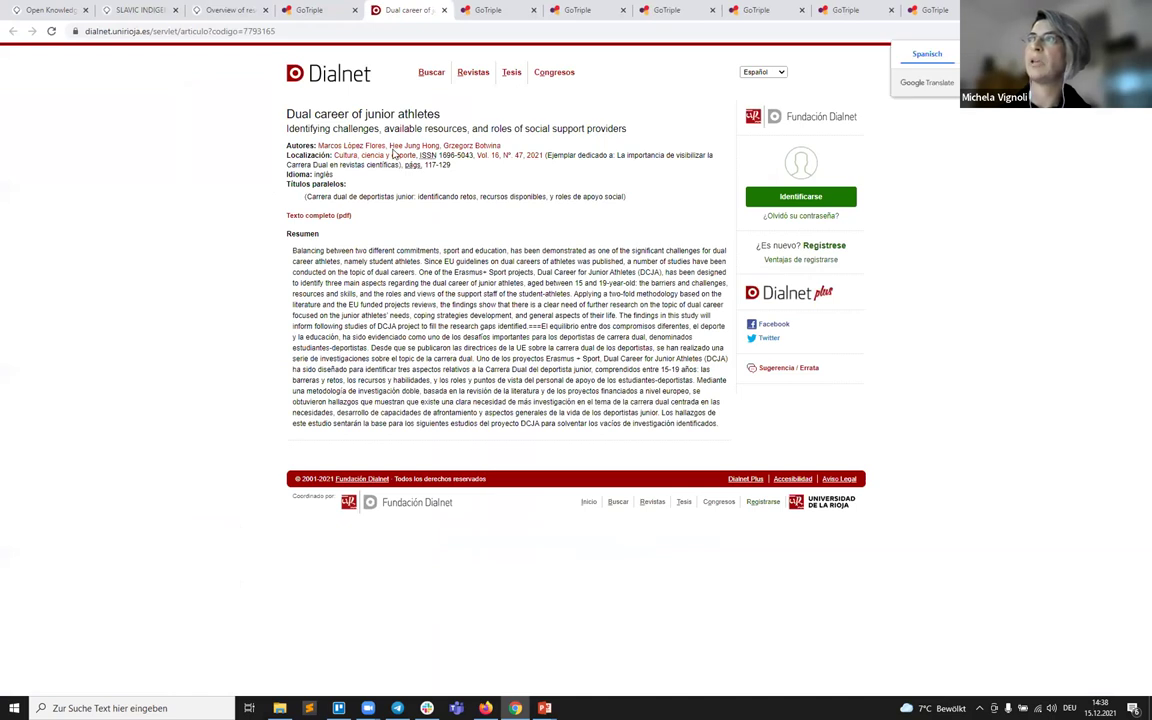
Return from the Dialnet record to the article's GoTriple page.
key("ctrl+shift+Tab")
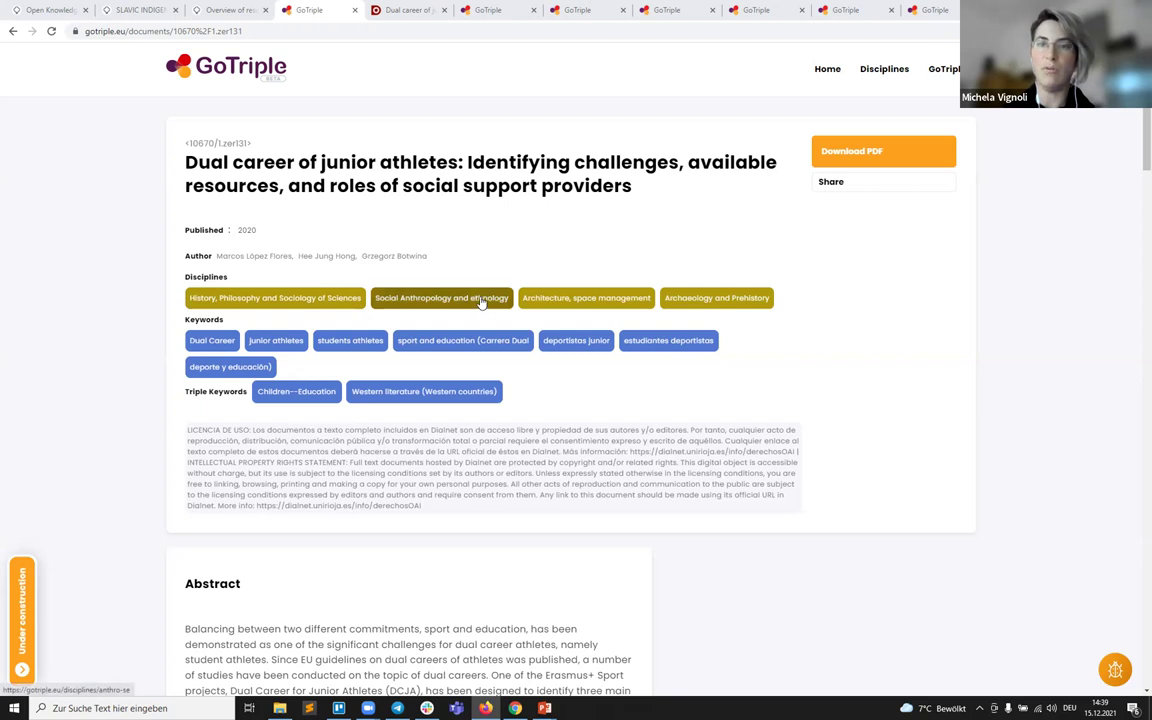
left_click(12, 33)
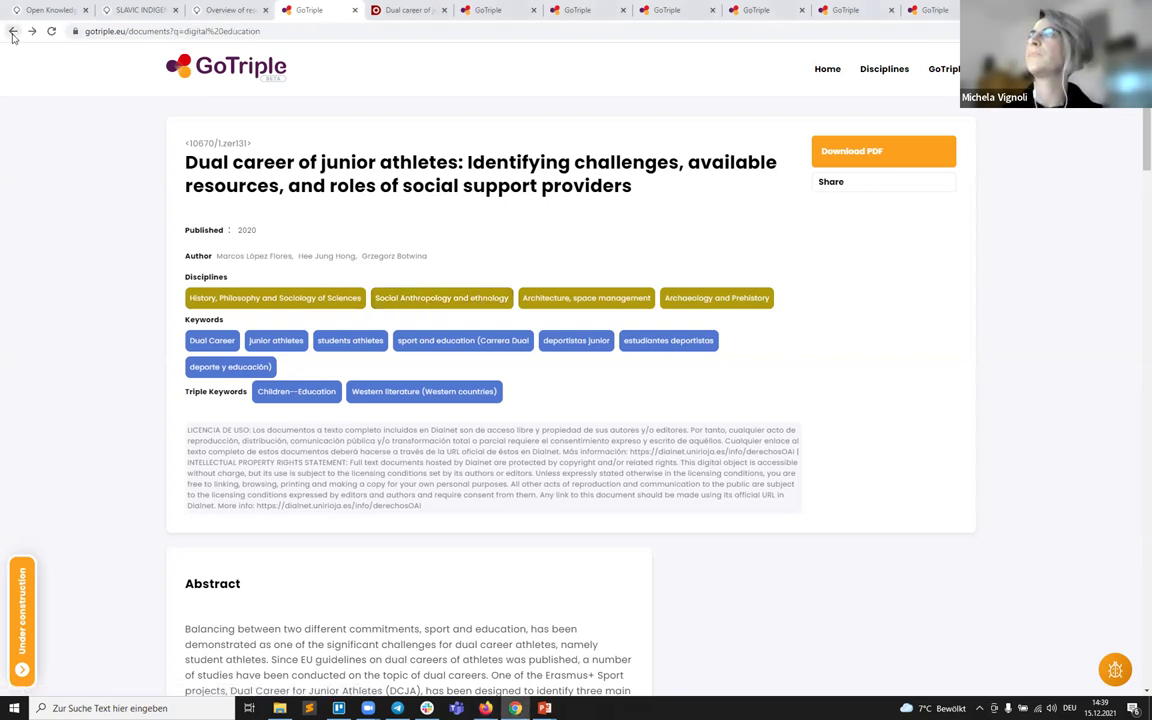
Go back to the unfiltered 93.548 digital education results and build a Knowledge Map.
left_click(13, 34)
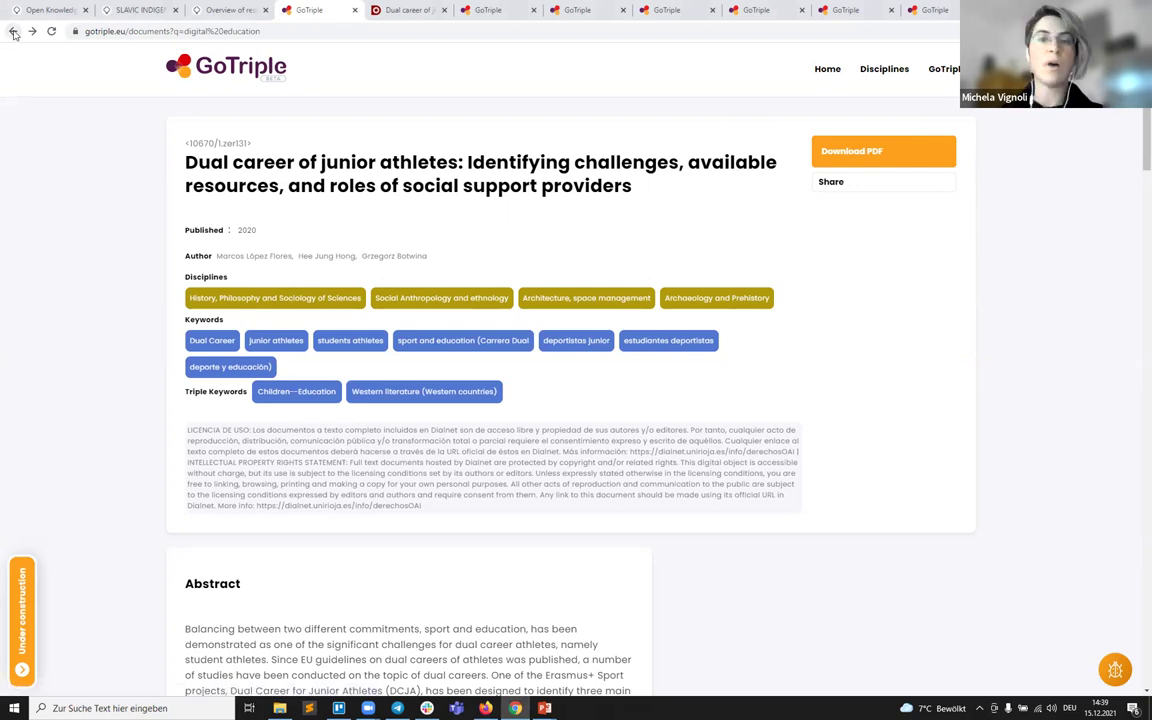
left_click(12, 33)
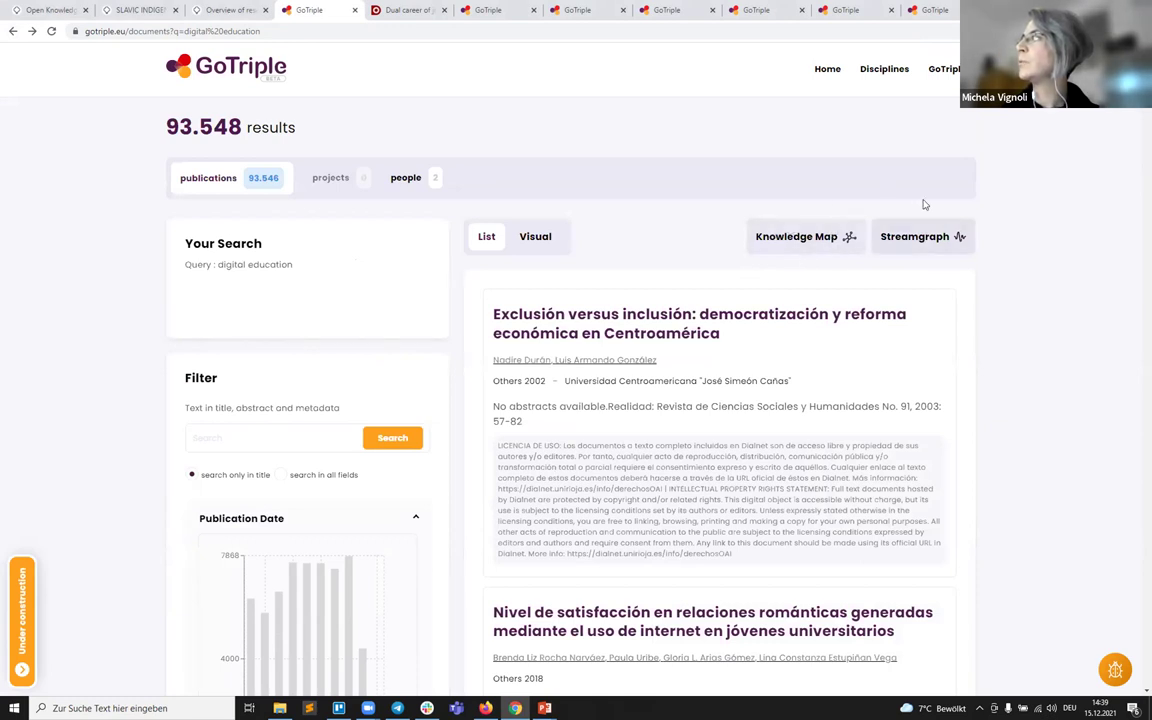
left_click(791, 243)
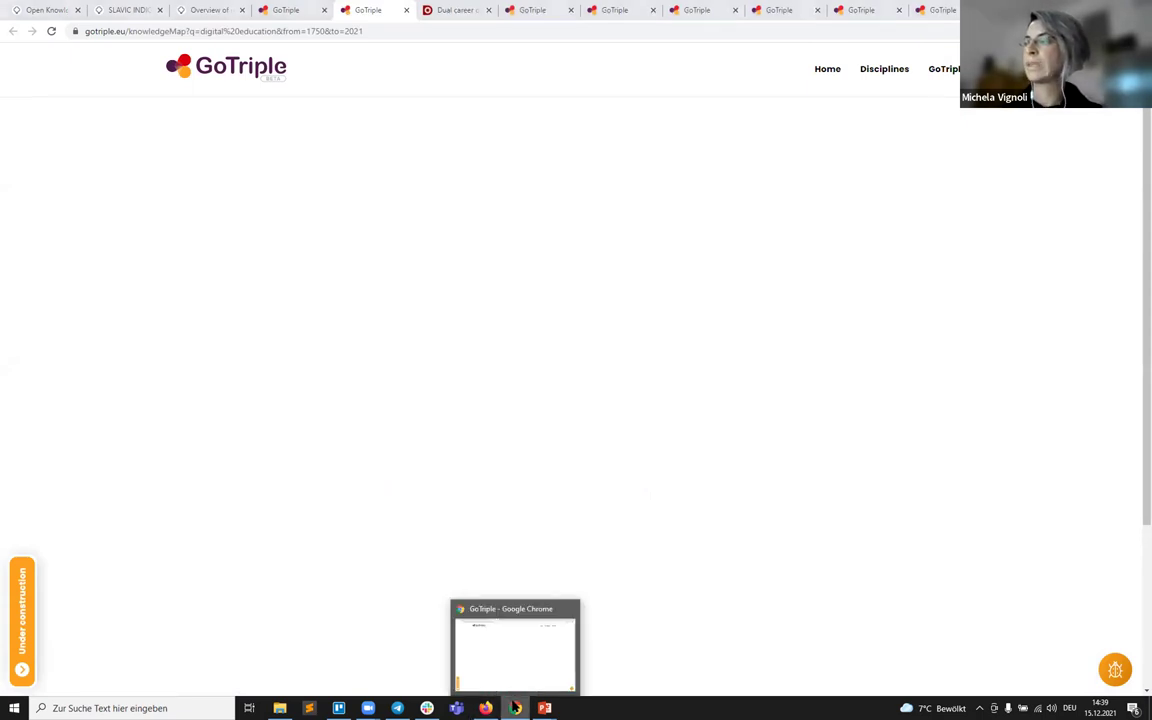
Advance the slideshow to the Example 1 slide, then return to the browser.
left_click(544, 707)
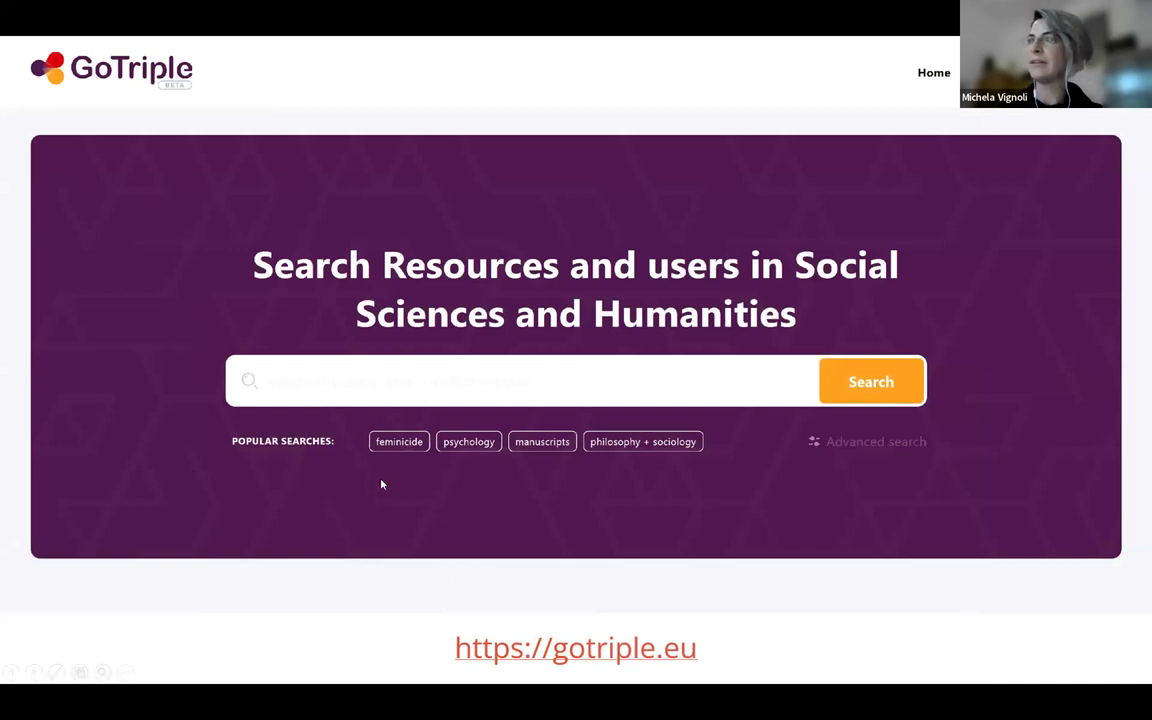
left_click(500, 448)
left_click(492, 447)
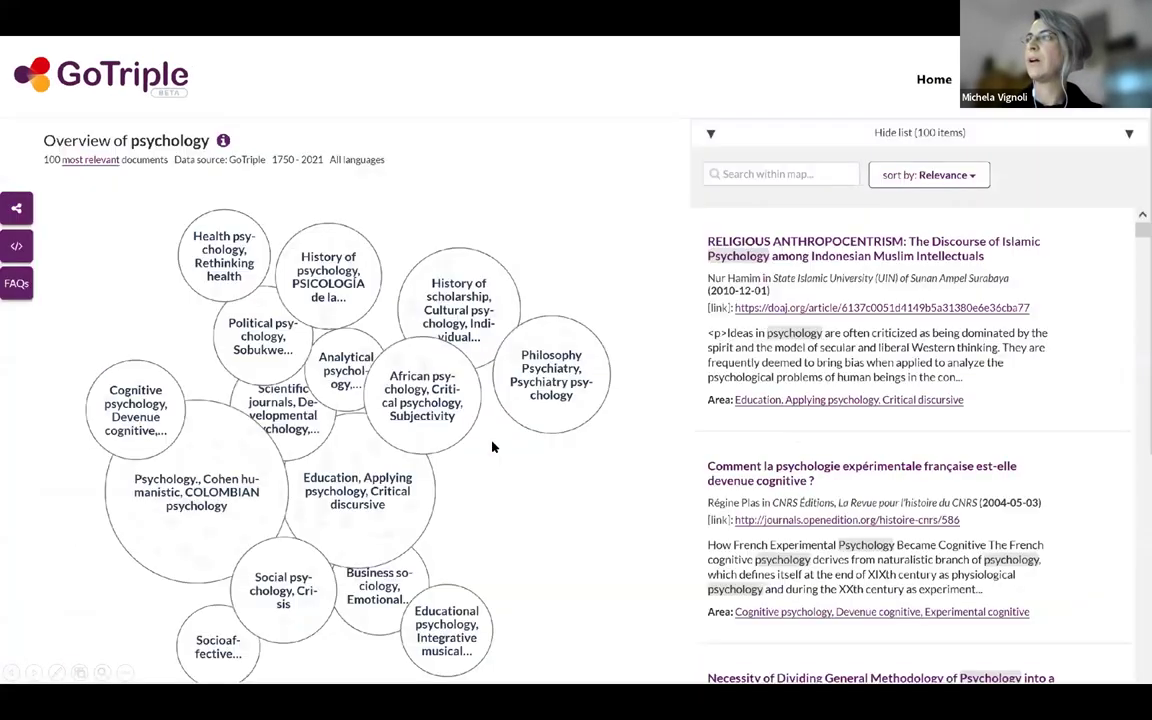
left_click(492, 447)
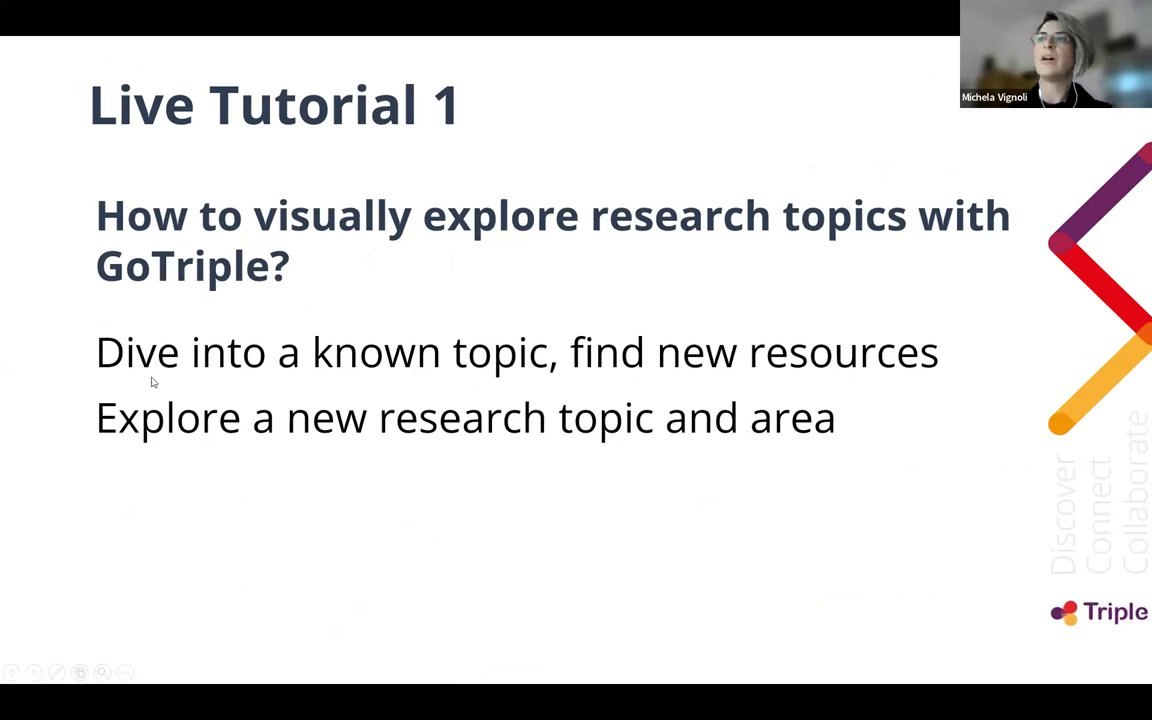
left_click(410, 366)
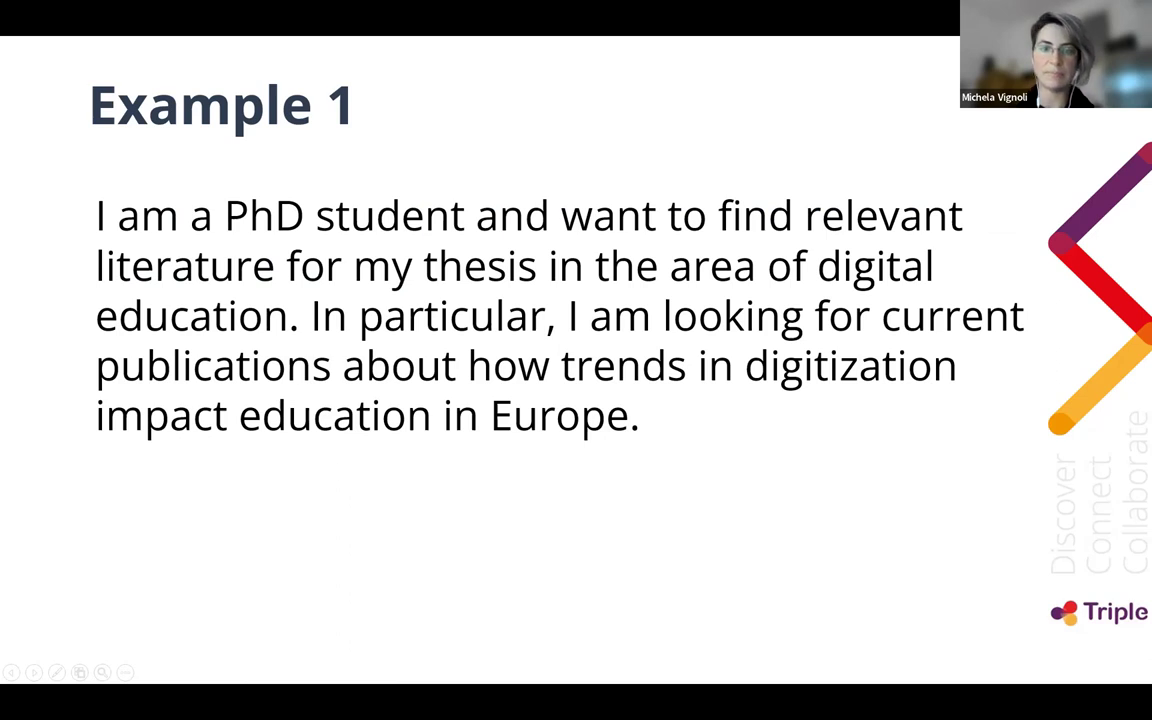
key("alt+Tab")
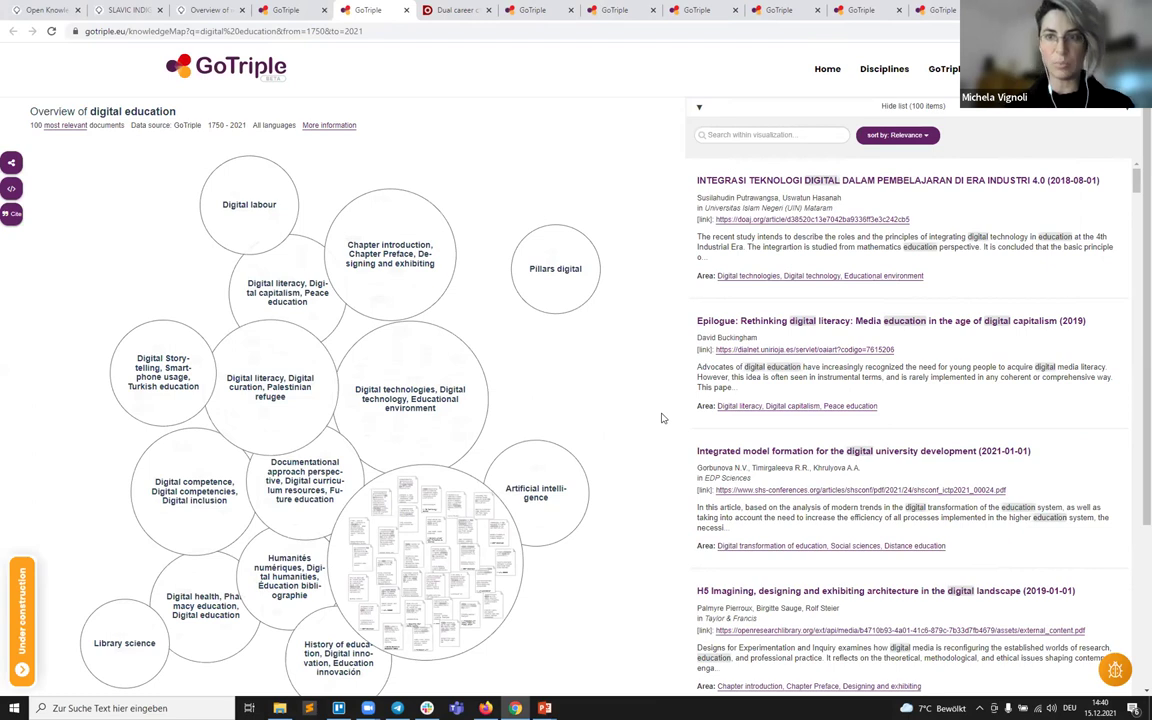
Zoom into the 'Digital transformation of education, Social sciences, Distance education' bubble to list its 31 documents.
scroll(619, 399, "down", 1)
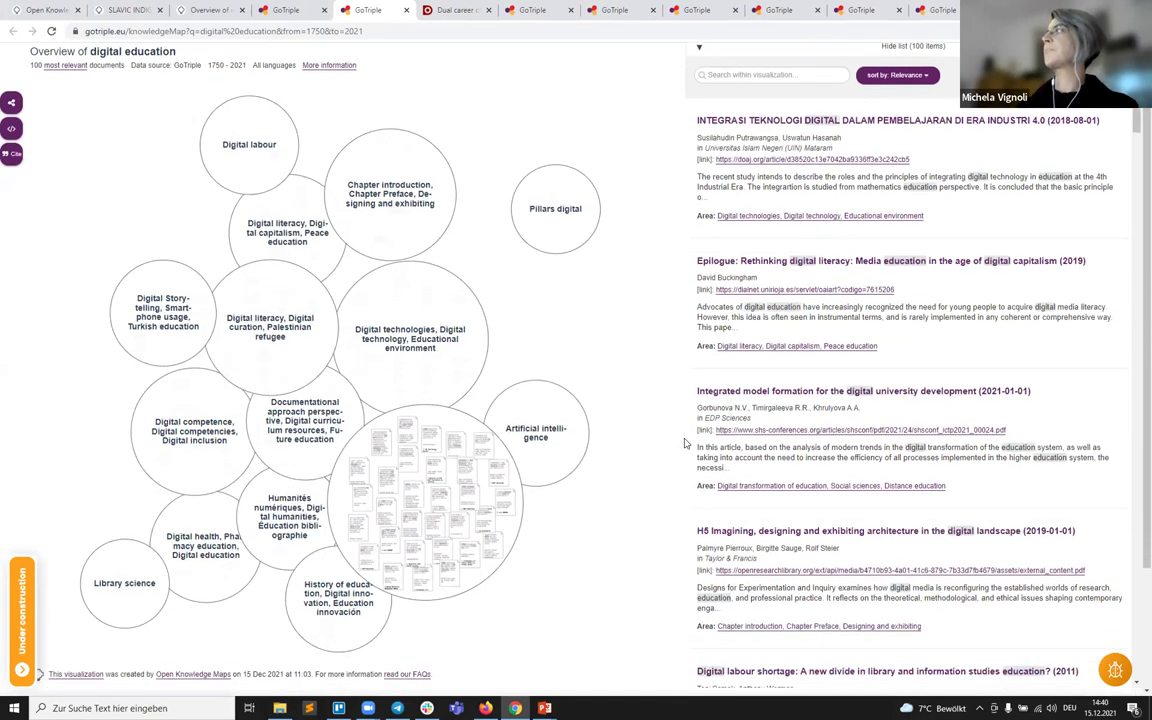
scroll(645, 300, "up", 1)
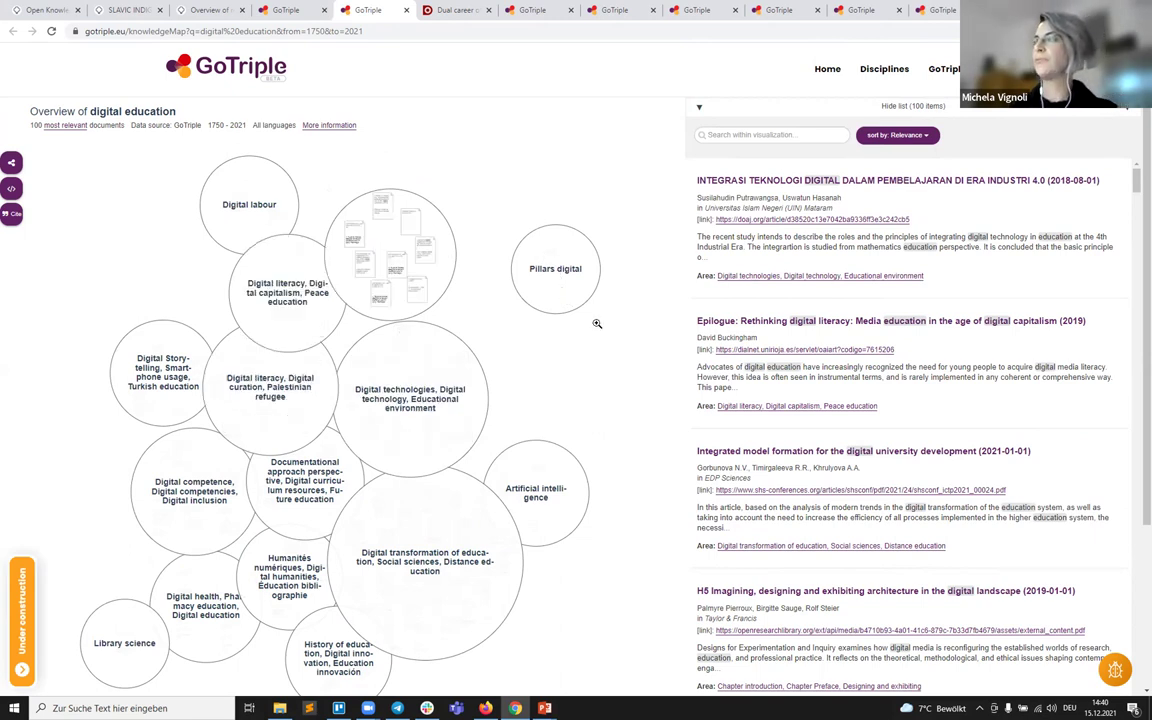
scroll(592, 295, "down", 1)
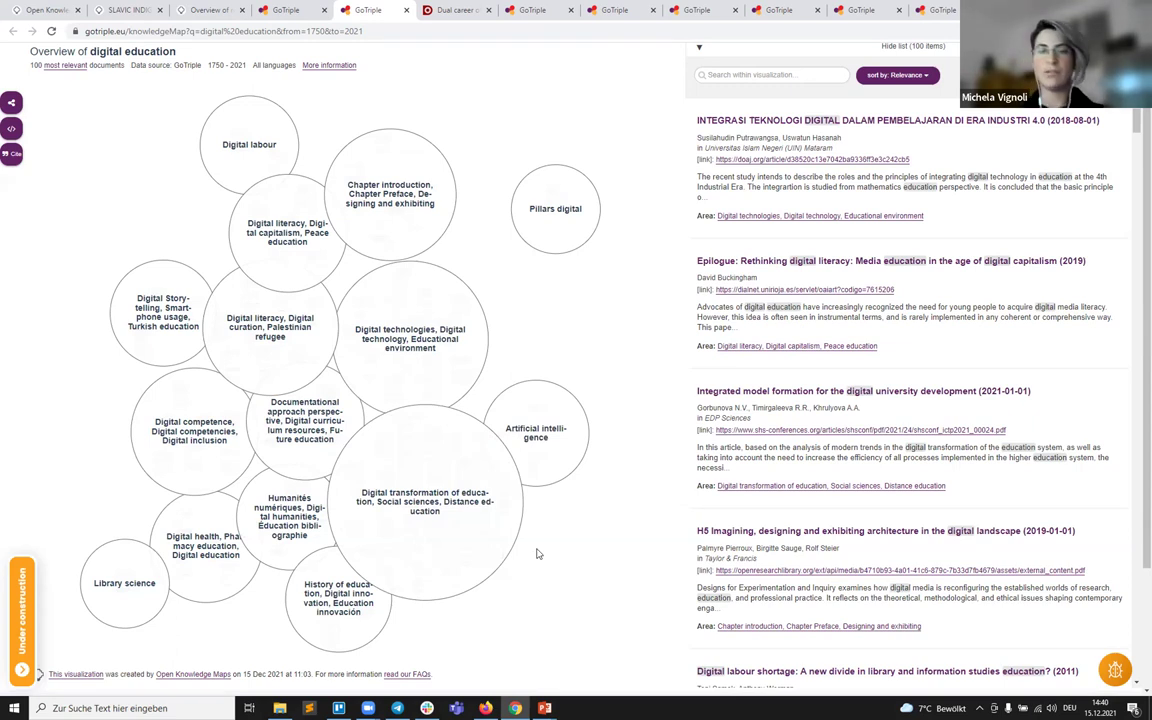
left_click(420, 485)
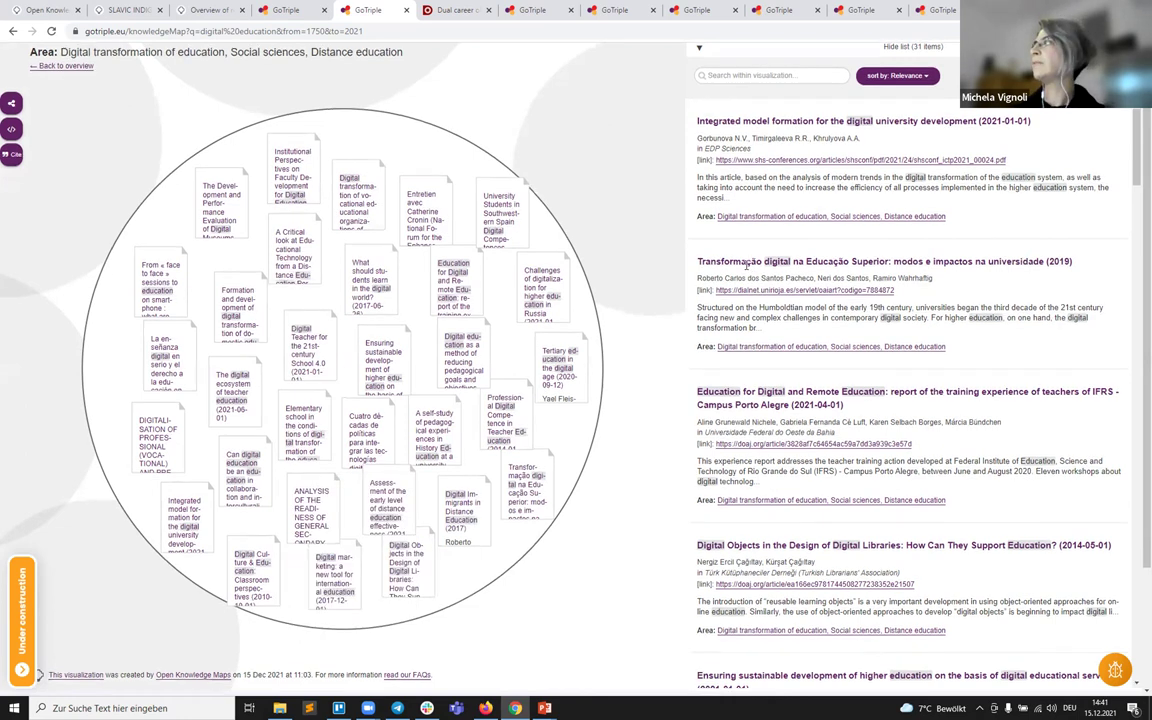
scroll(746, 265, "up", 1)
Filter the area's documents in the map by the word 'trend'.
left_click(758, 135)
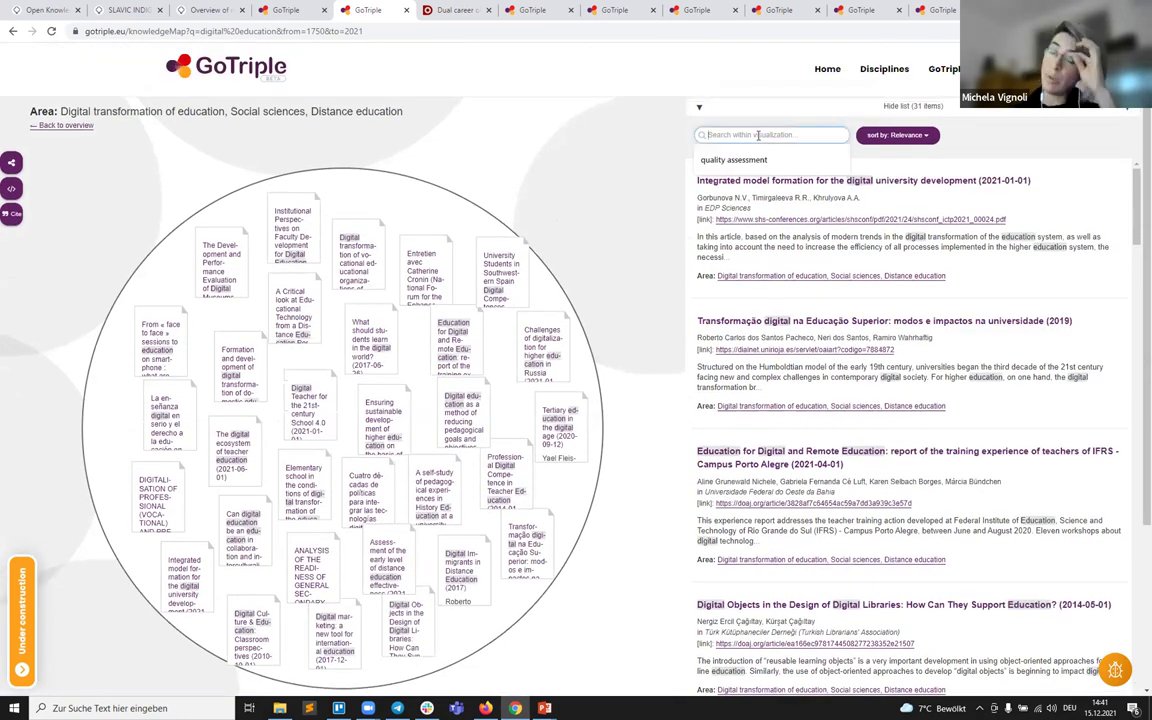
type("tre")
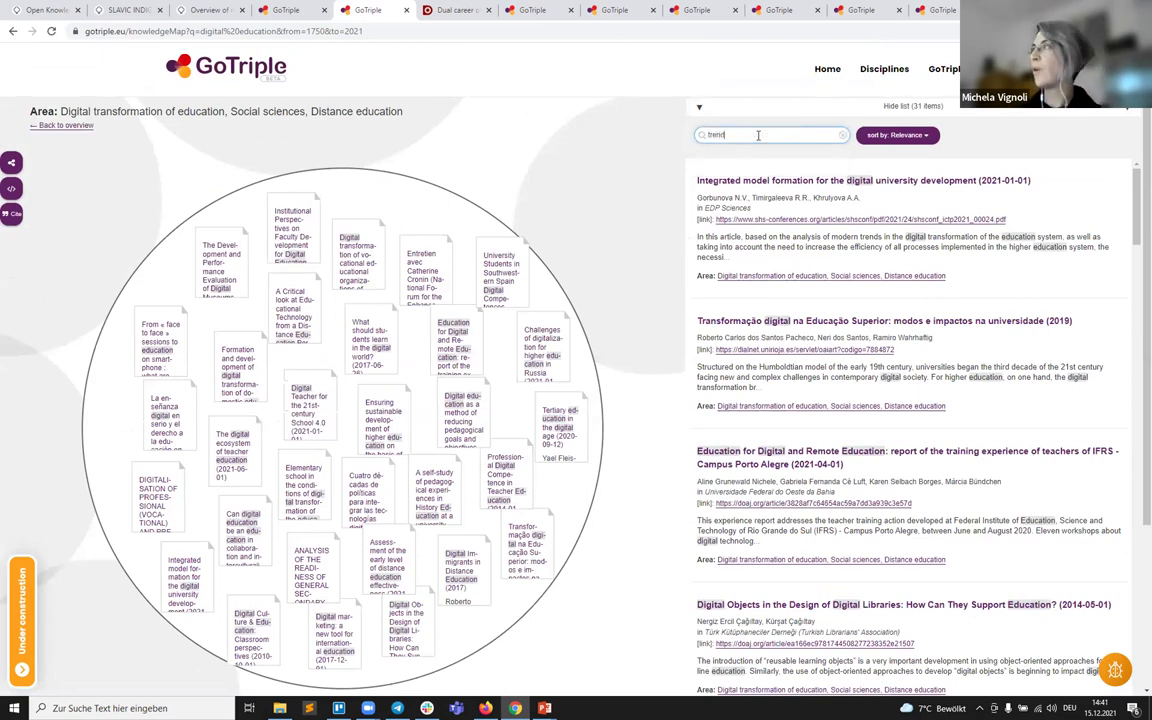
type("nd")
key("Return")
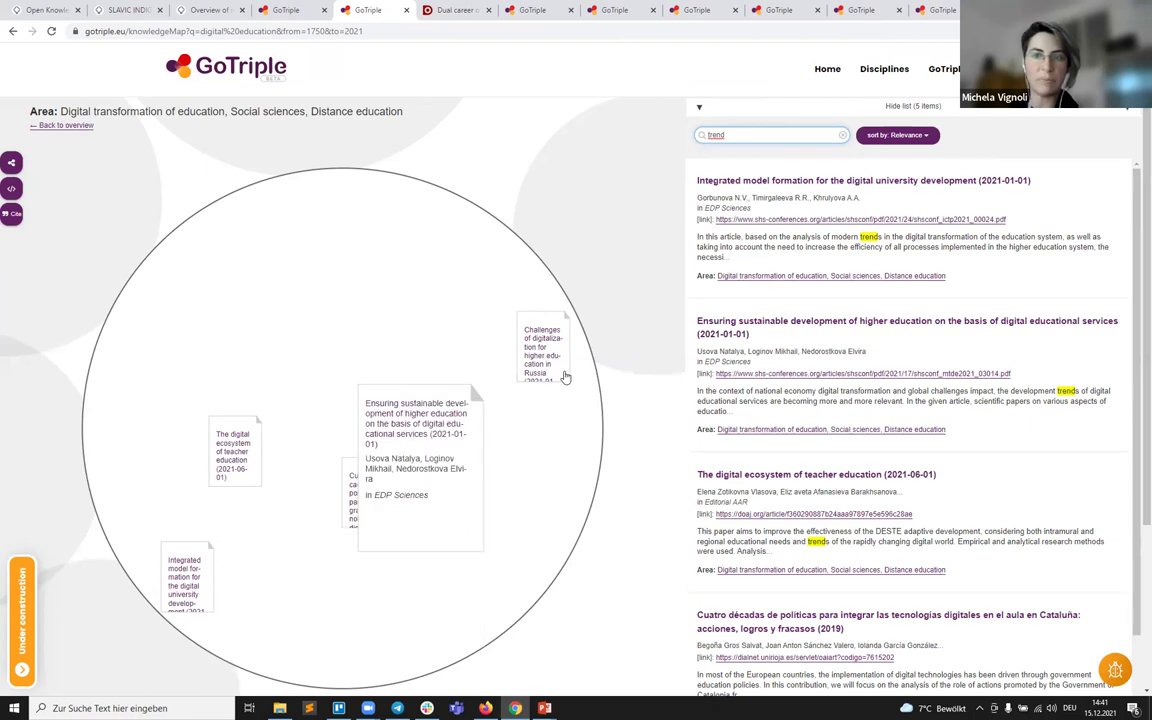
mouse_move(566, 376)
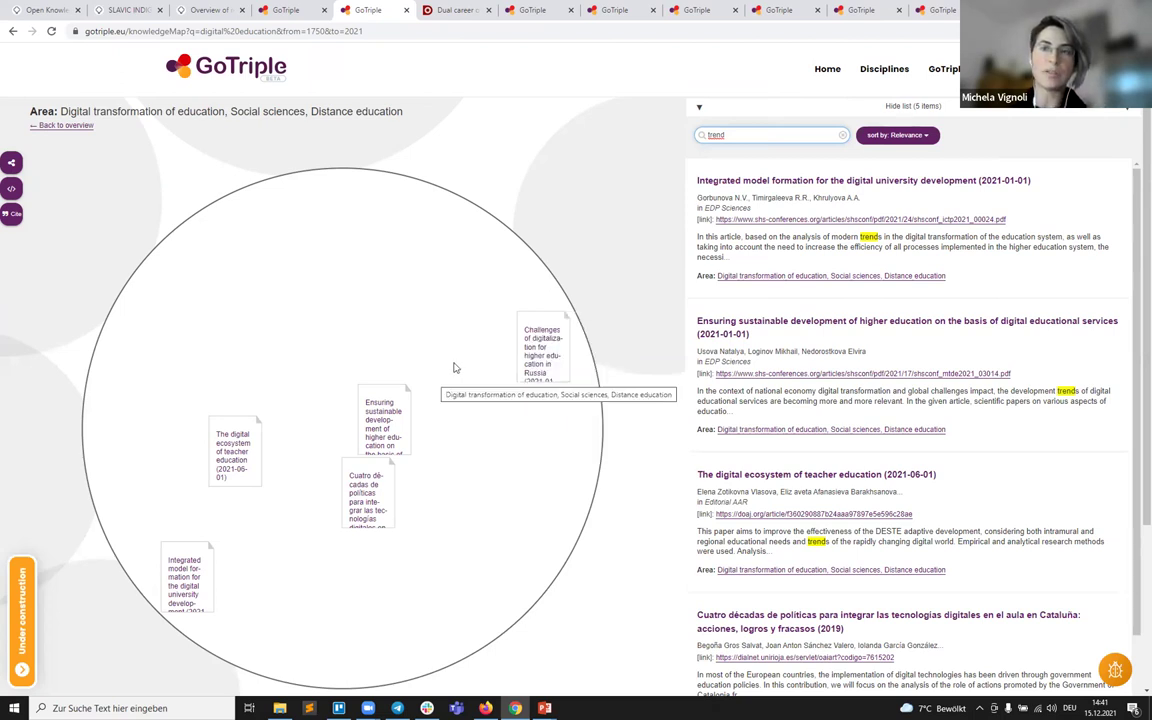
Sort the papers by year, clear the 'trend' filter, and go back to the overview.
left_click(930, 138)
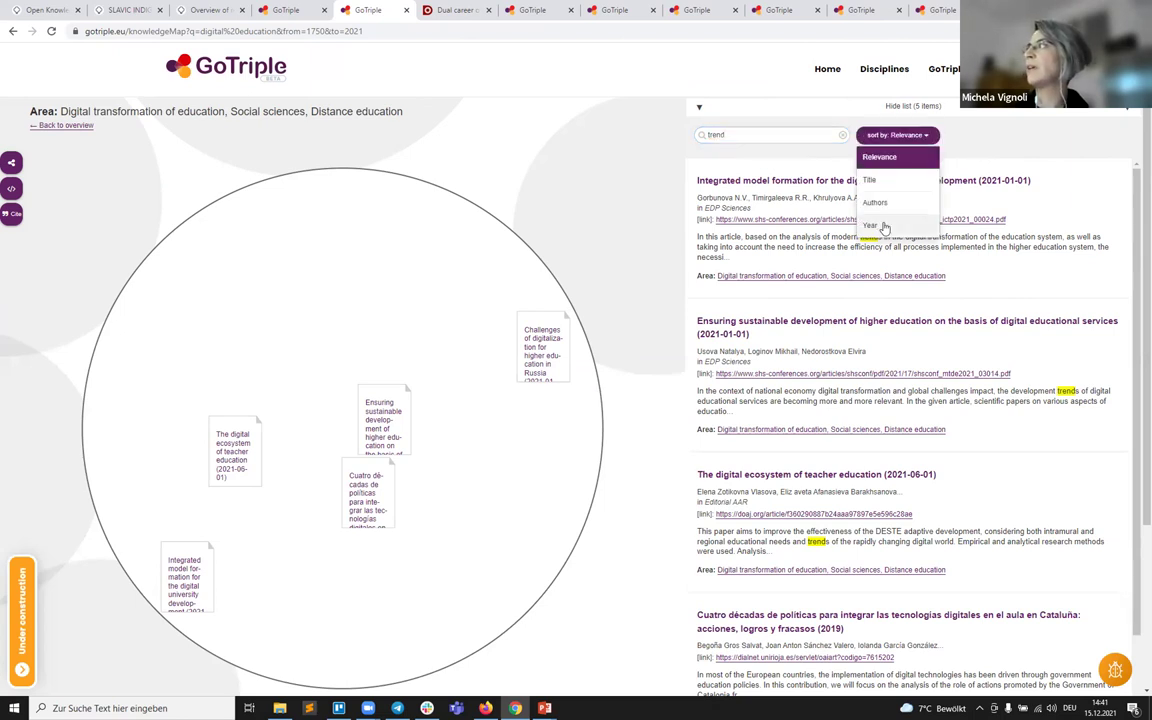
left_click(875, 226)
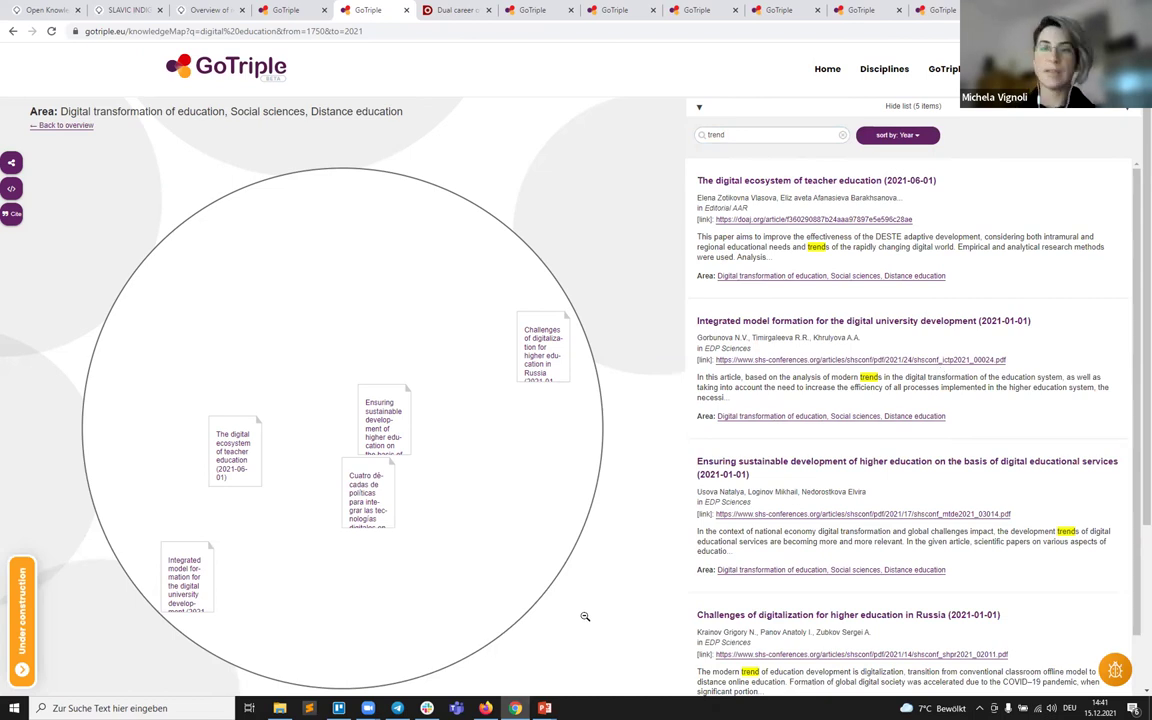
left_click(840, 138)
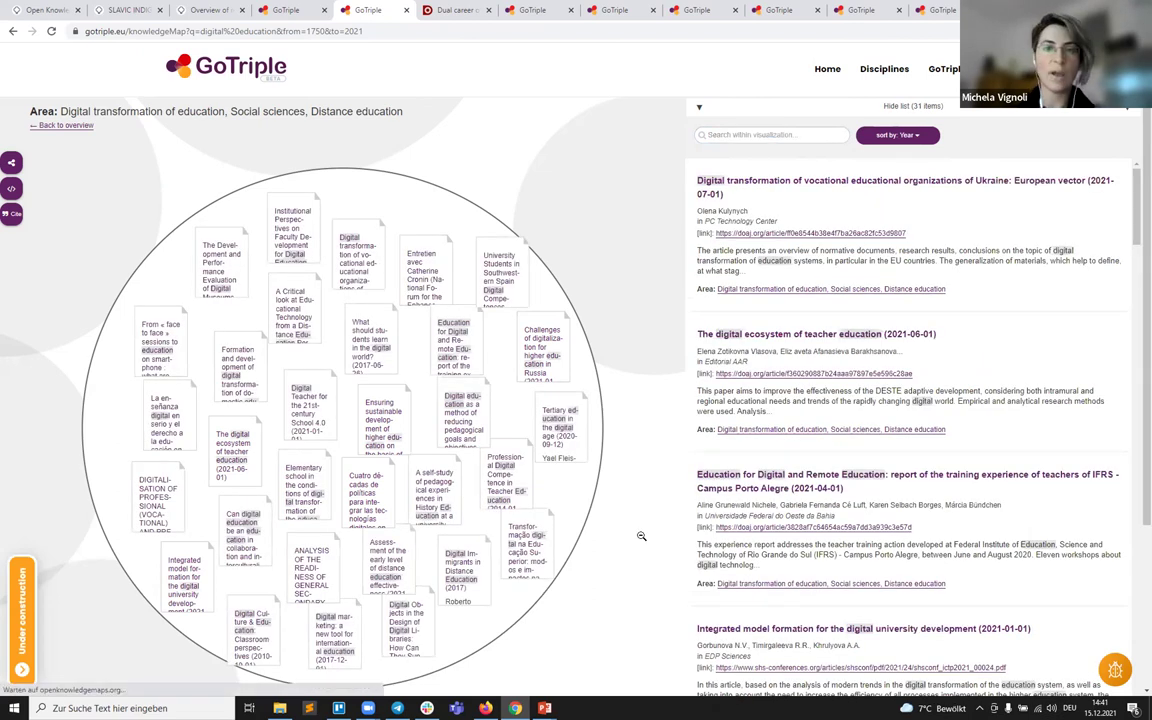
left_click(632, 450)
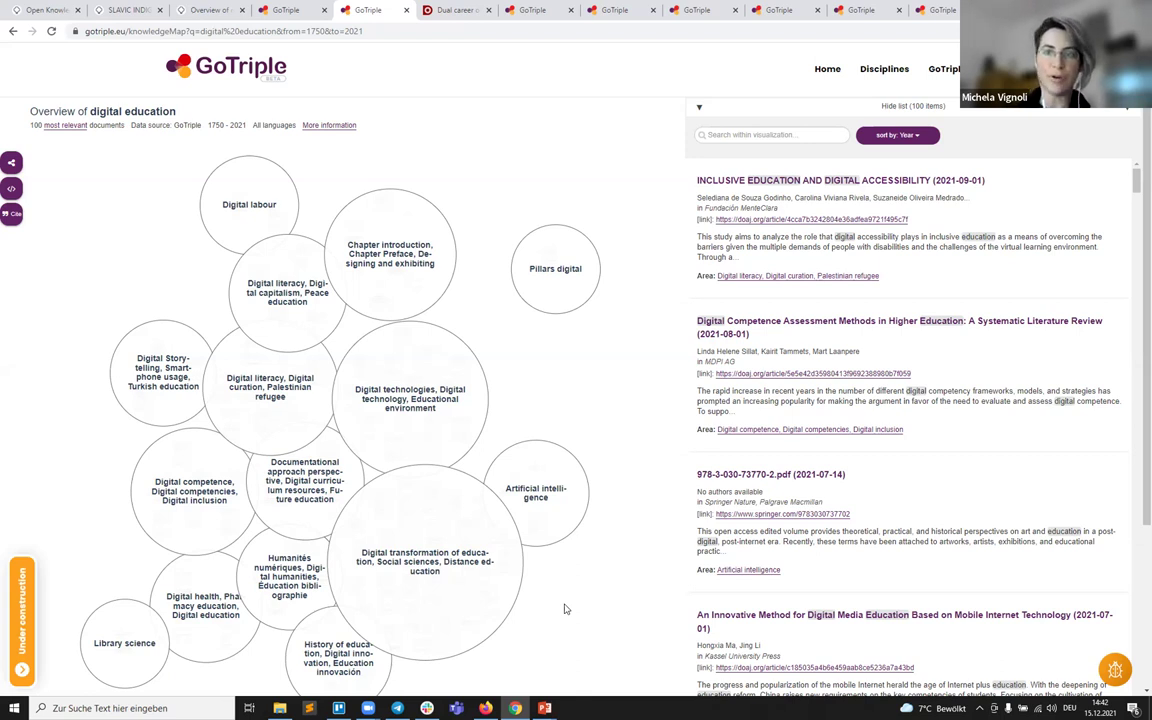
Filter the map for 'Europe' and zoom into the Digital competence topic area.
left_click(791, 137)
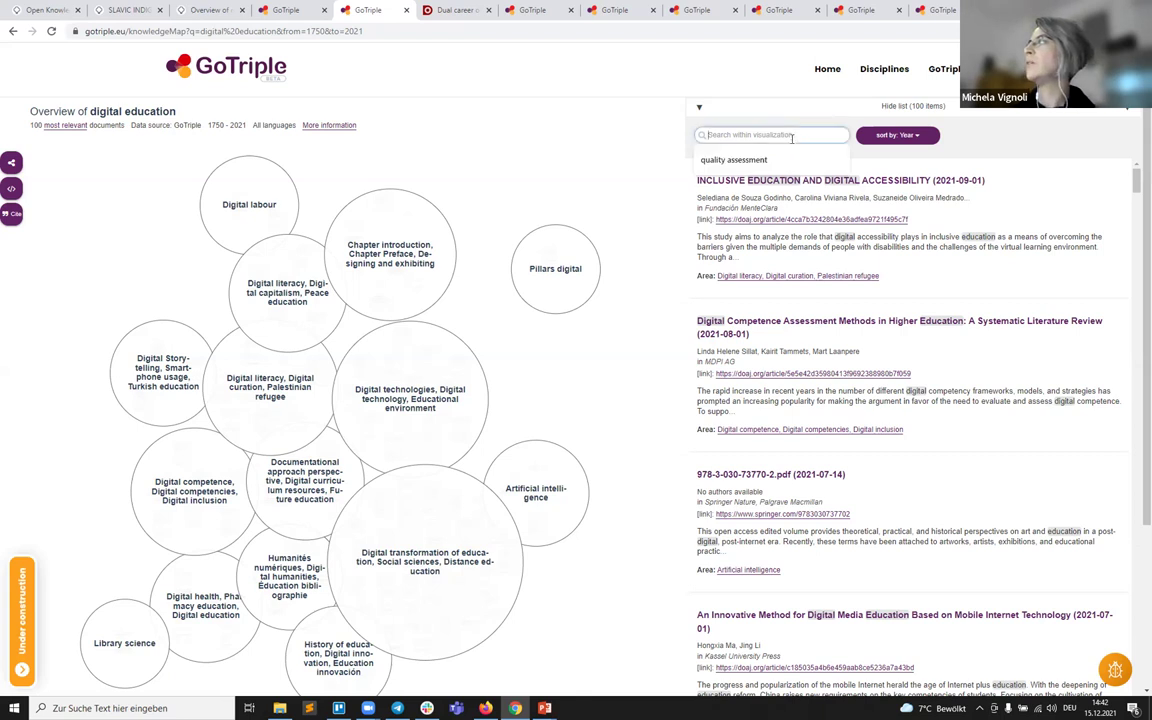
type("E")
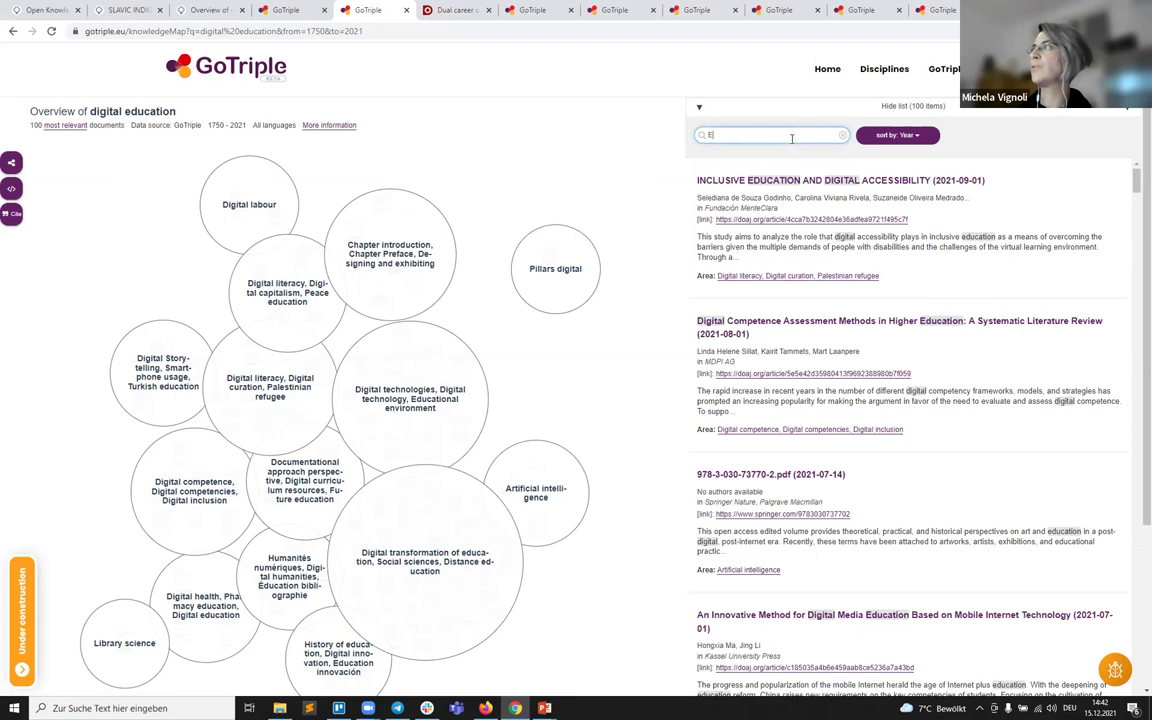
type("urope")
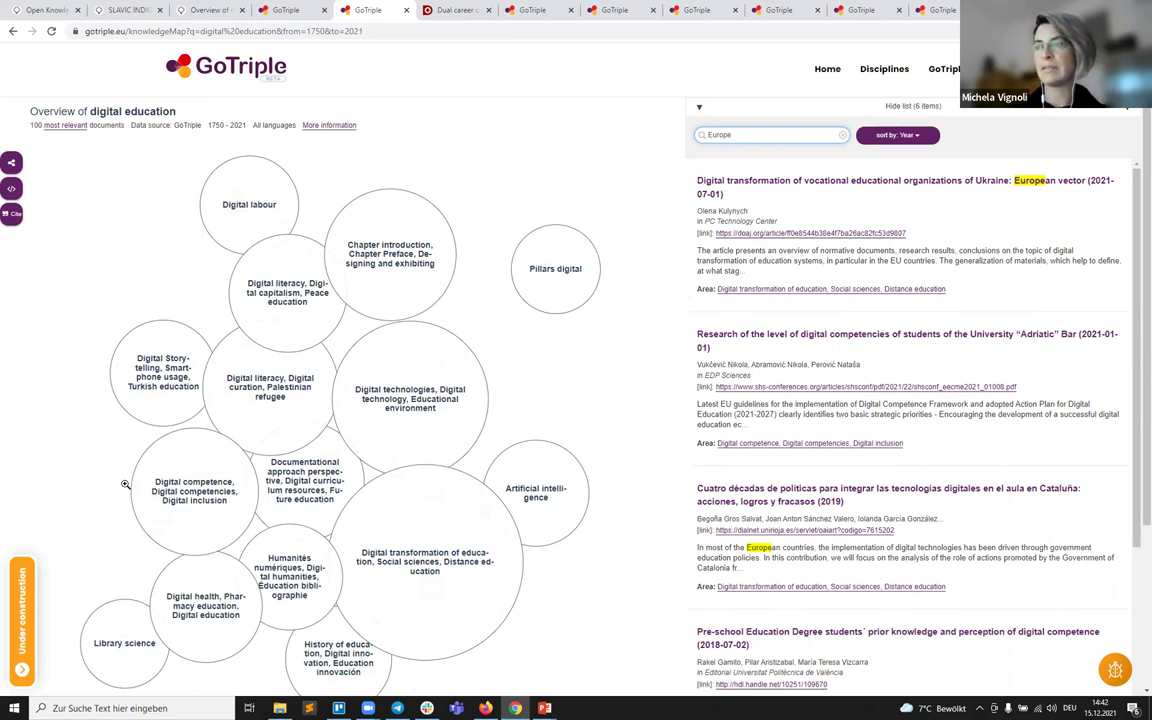
left_click(219, 526)
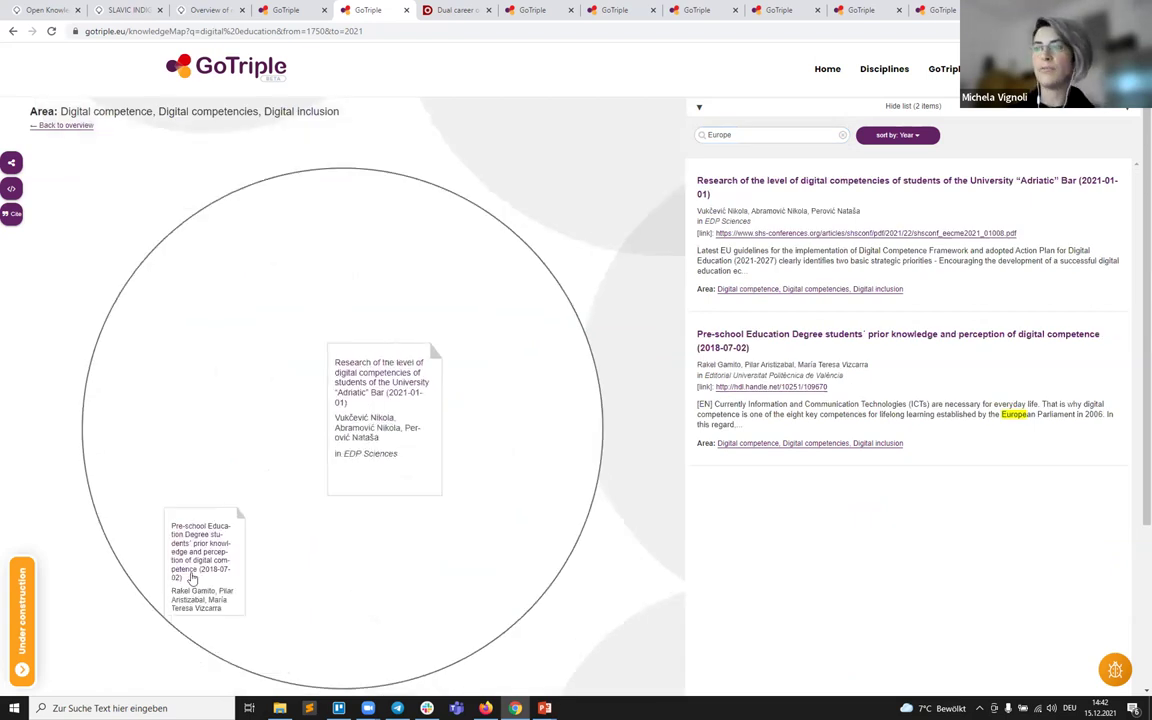
Review the two matching papers, clear the 'Europe' filter, and go back to the overview of all 100 documents.
mouse_move(198, 560)
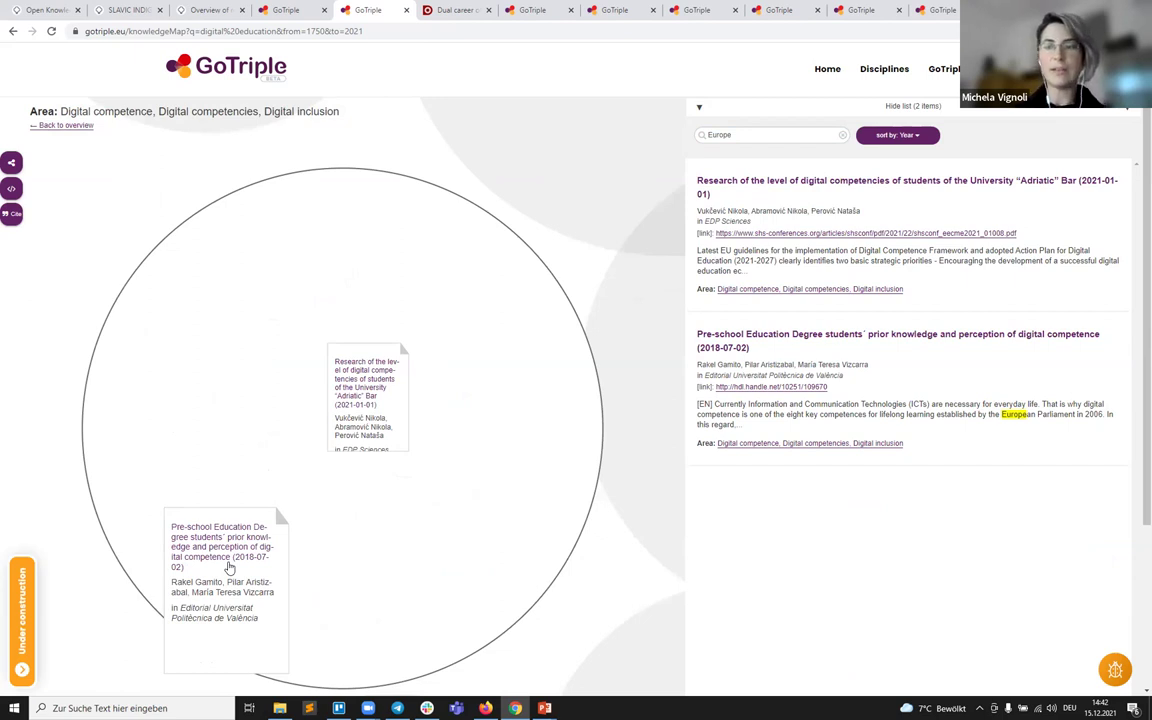
mouse_move(362, 385)
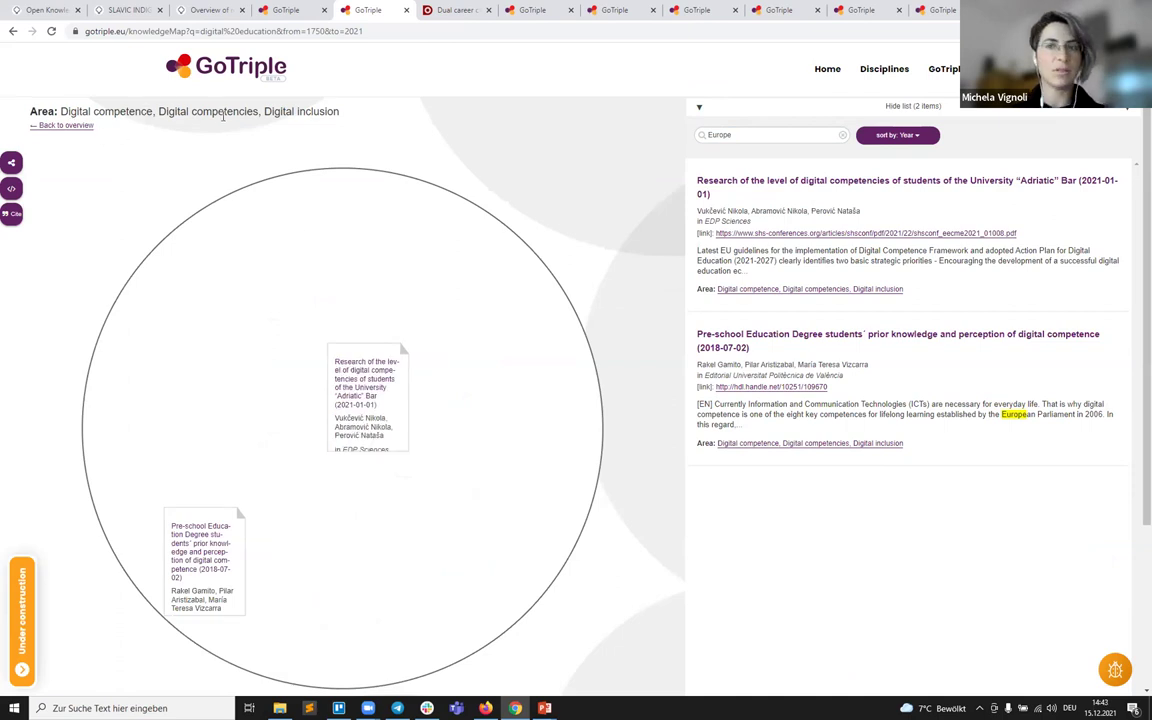
mouse_move(229, 537)
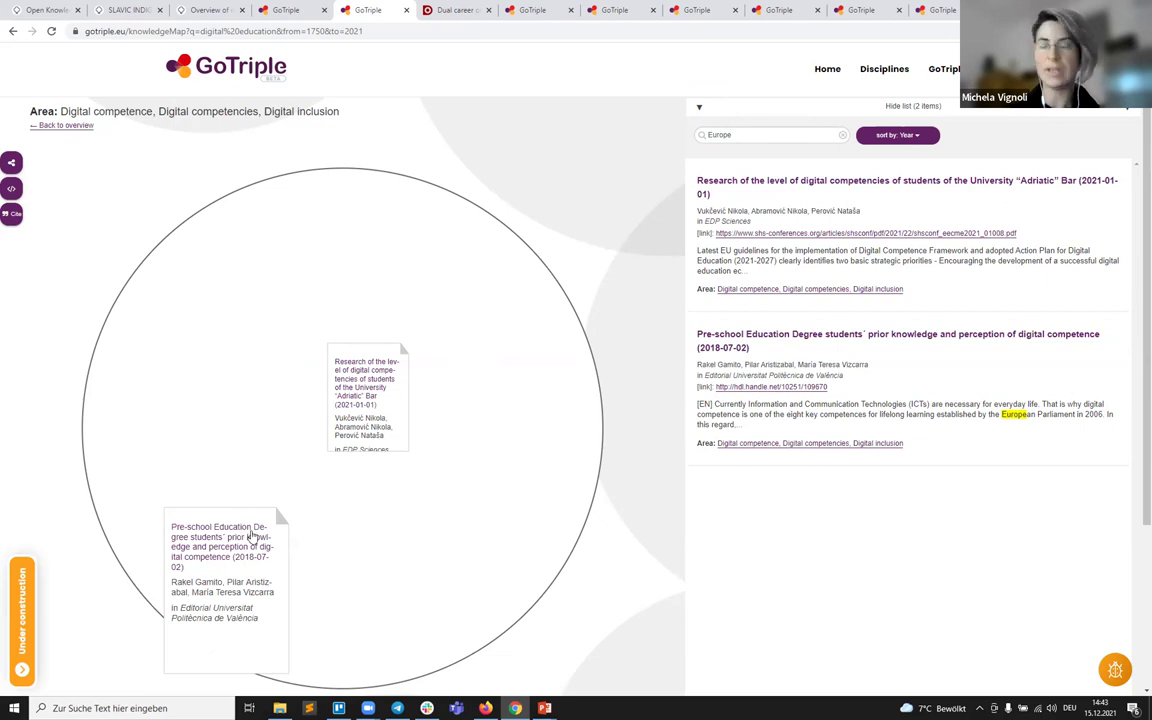
left_click(844, 137)
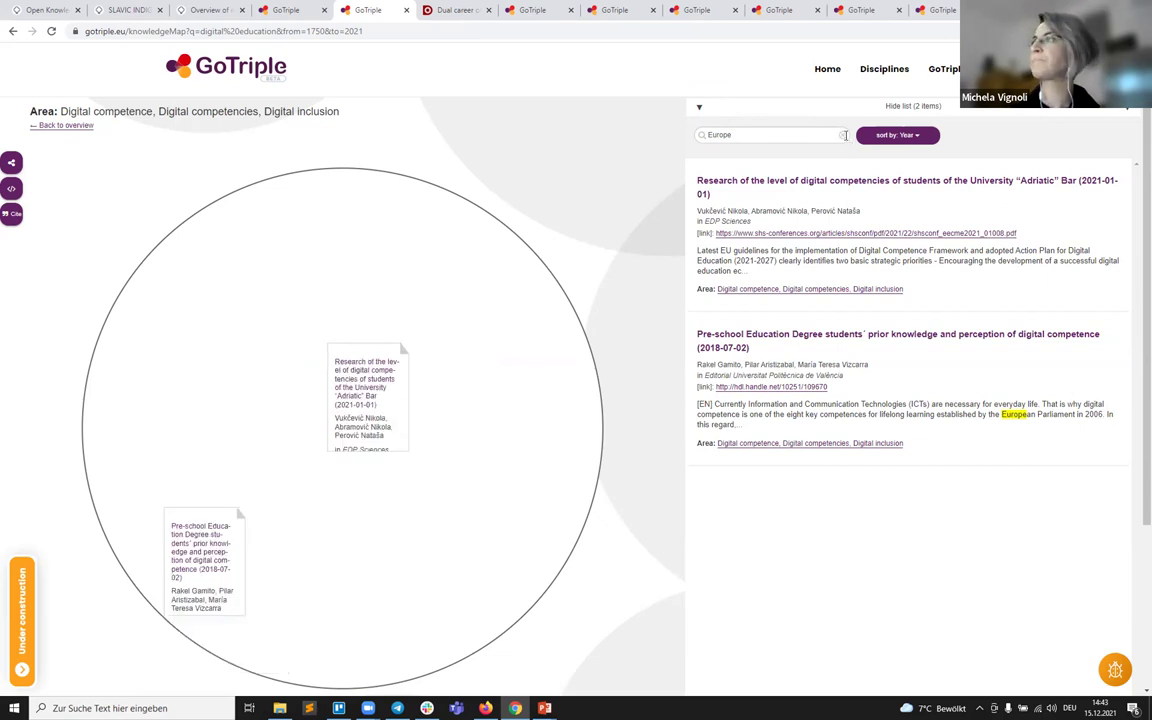
left_click(144, 185)
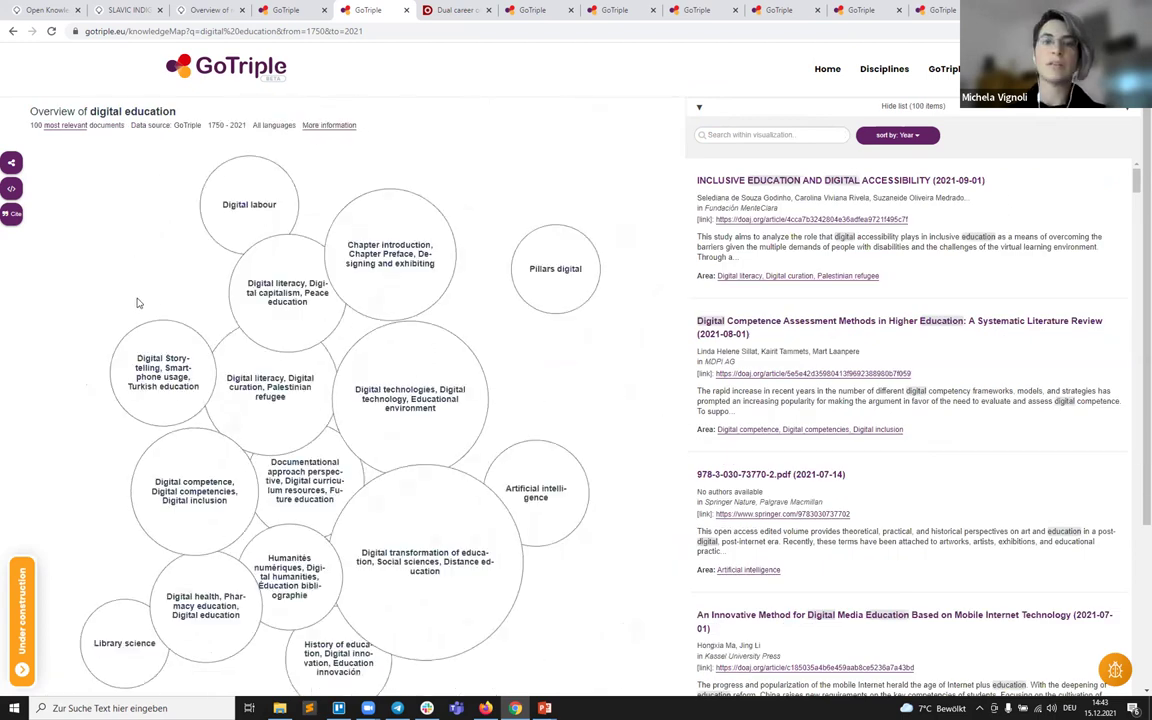
From the GoTriple homepage, enter 'digital competence' as a new search term.
left_click(284, 10)
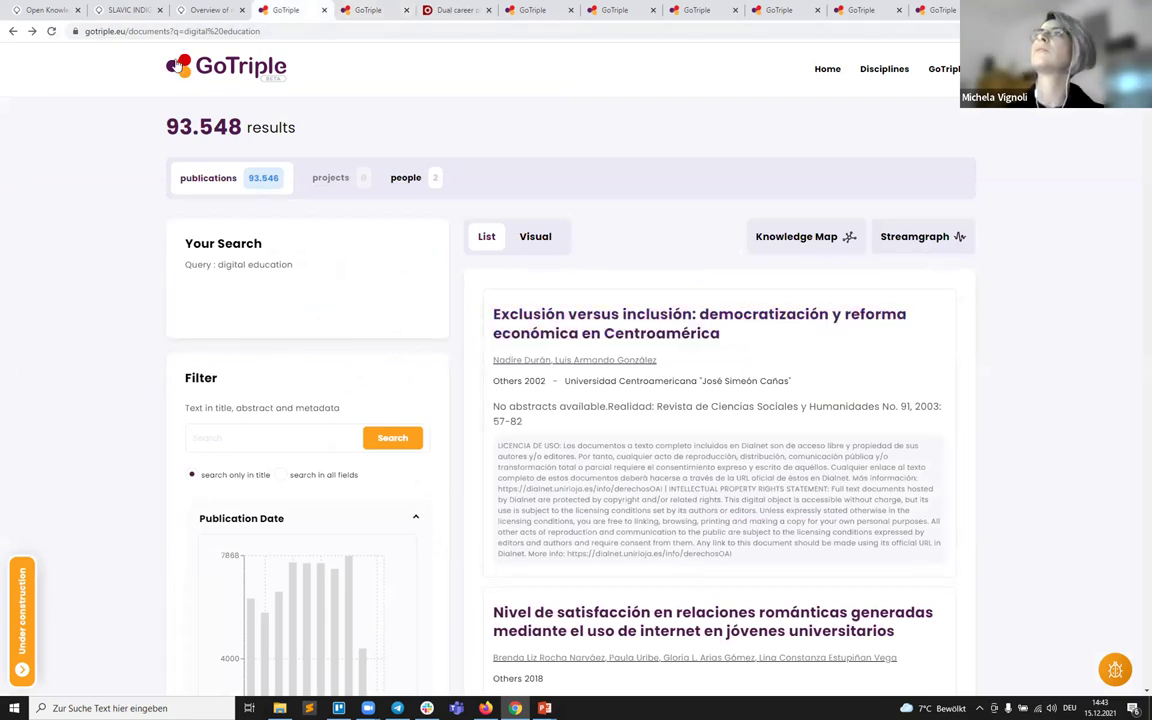
left_click(170, 62)
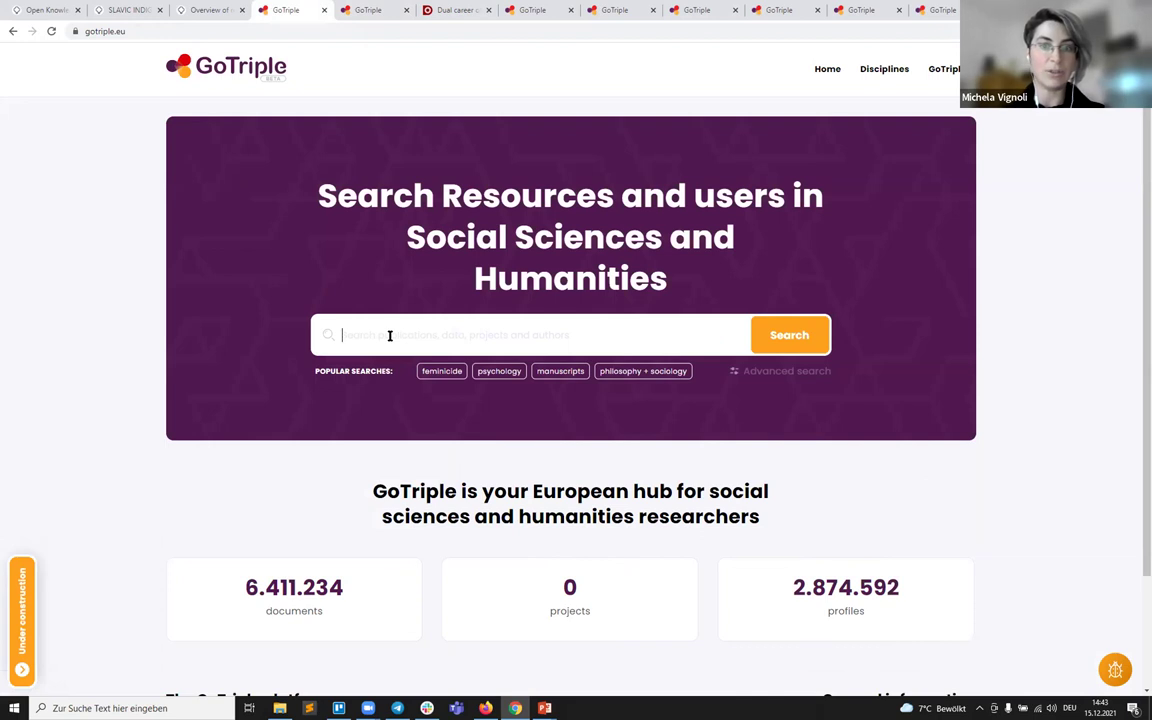
type("digital comepcwe")
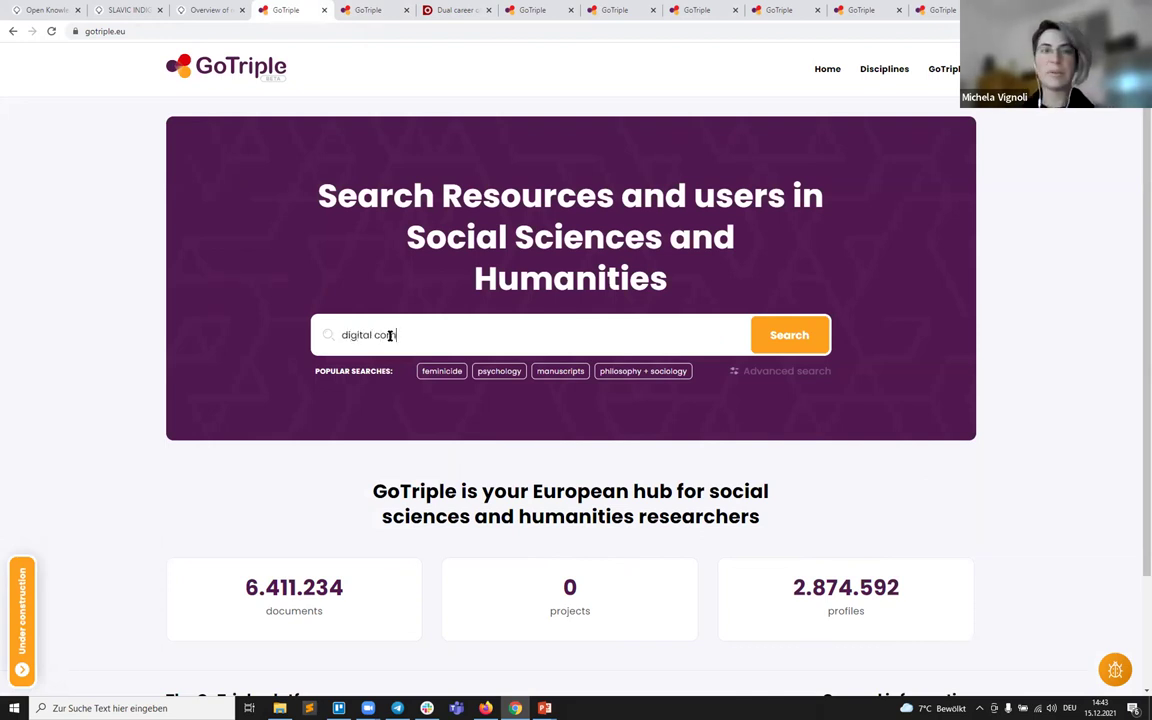
key("BackSpace")
key("BackSpace")
type("e")
key("BackSpace")
key("BackSpace")
key("BackSpace")
key("BackSpace")
type("petence")
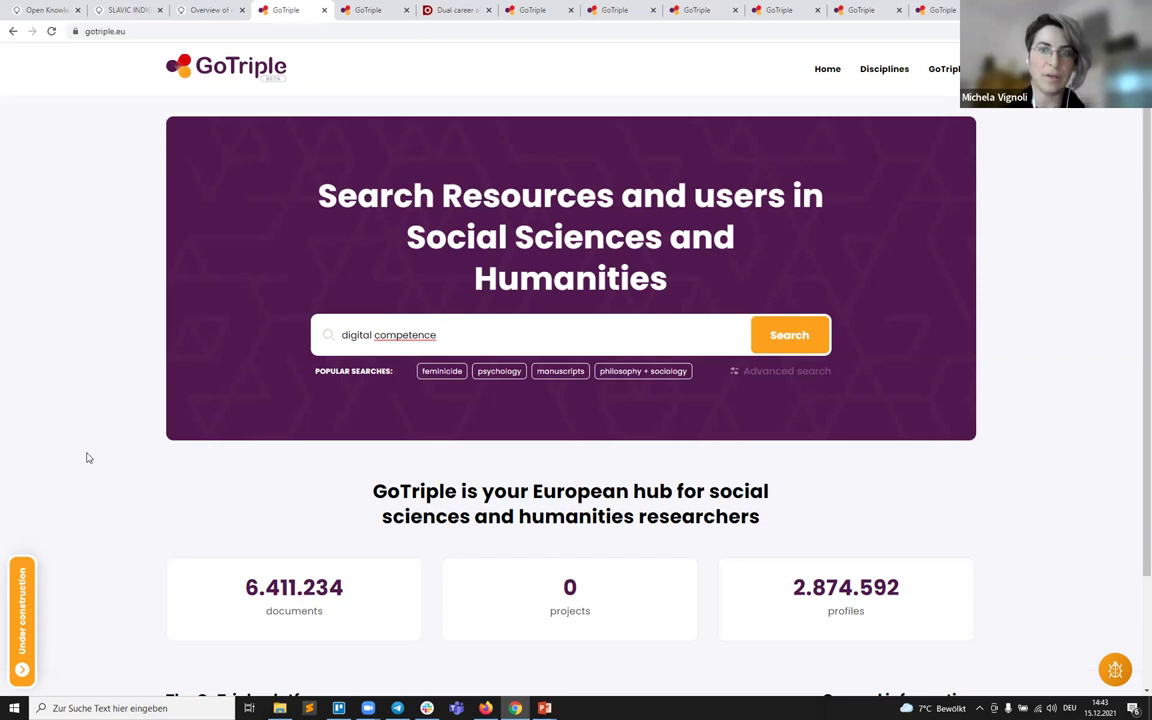
Return to the PowerPoint slideshow's Example 1 slide and advance it.
left_click(485, 708)
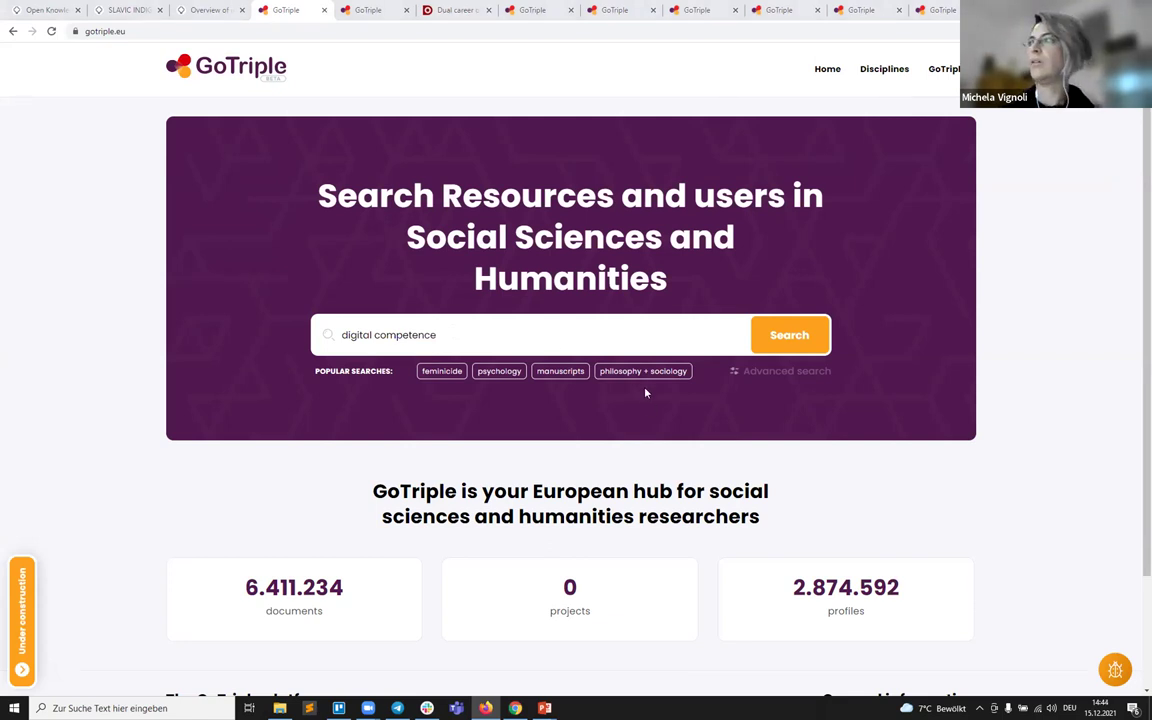
left_click(516, 707)
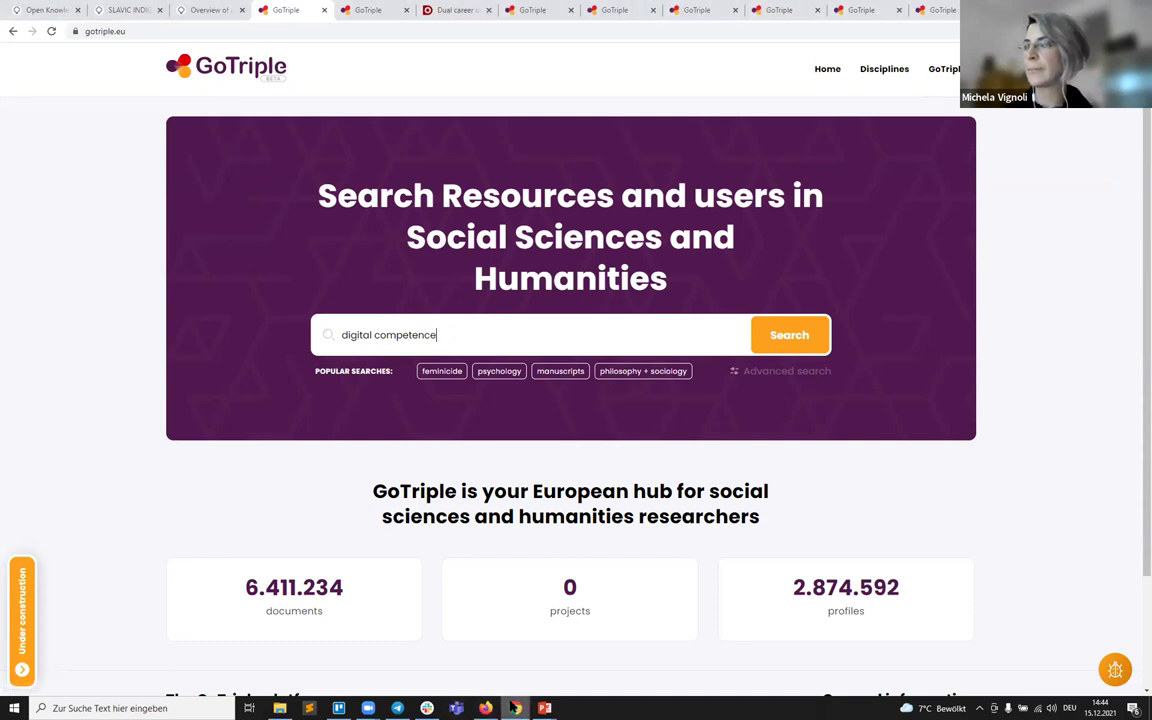
left_click(544, 708)
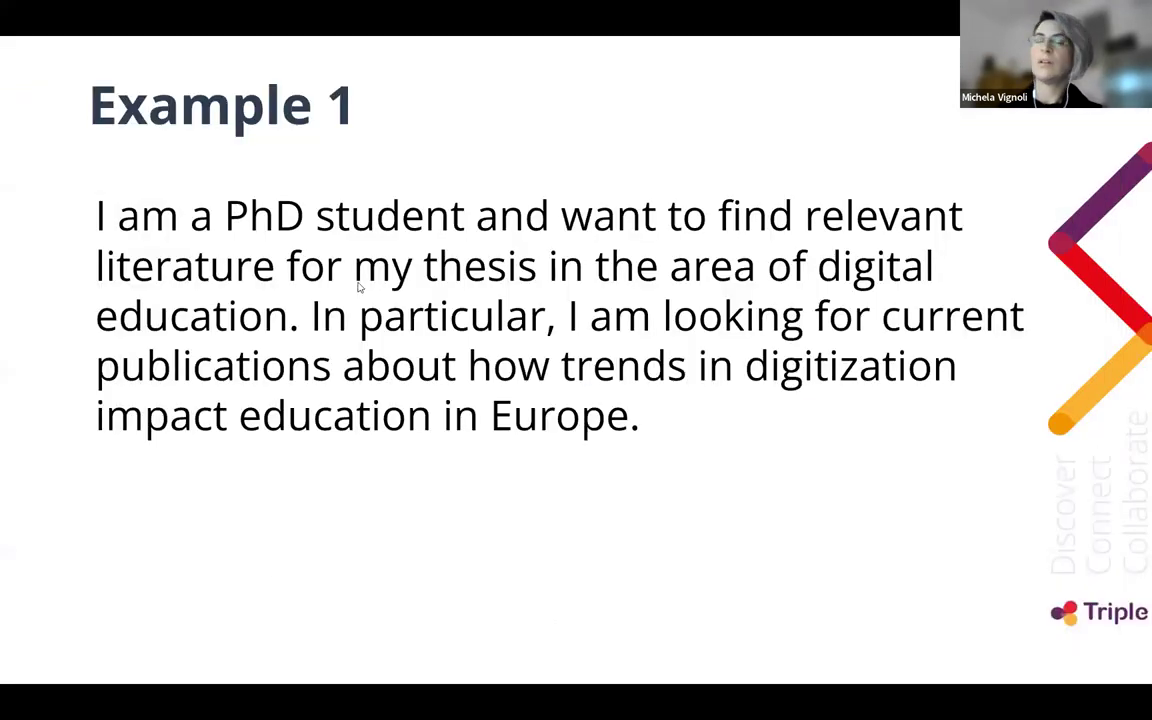
left_click(498, 325)
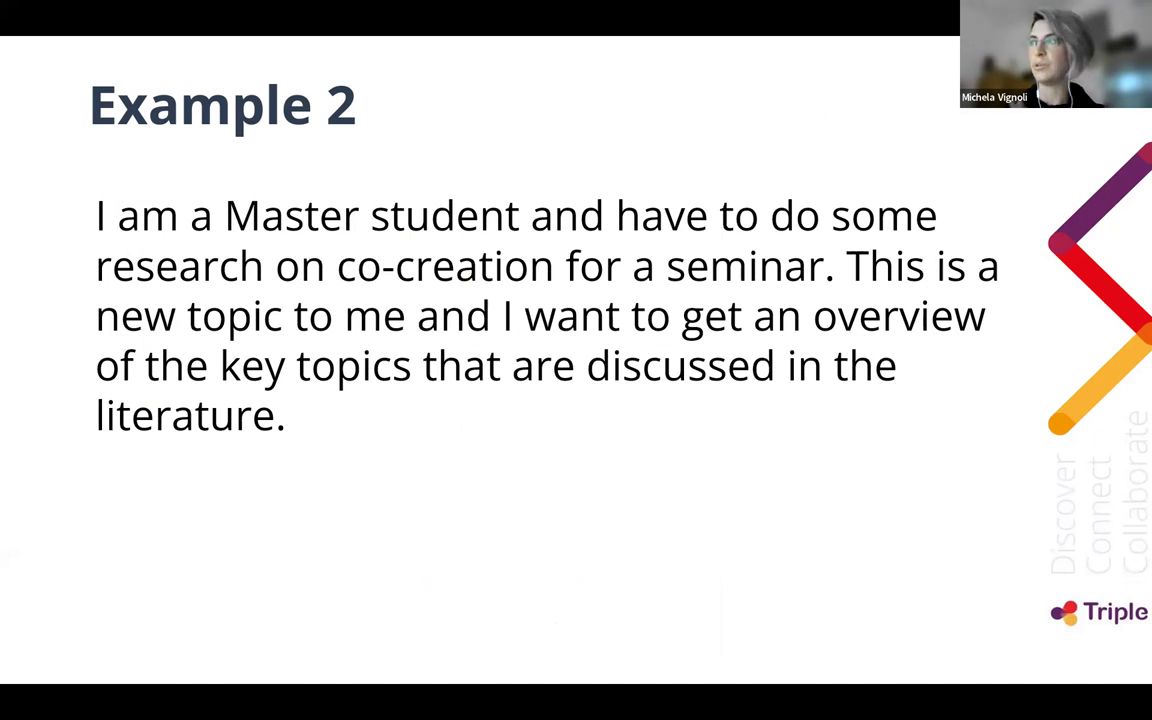
Advance the slideshow toward the Knowledge Map slide.
key("Right")
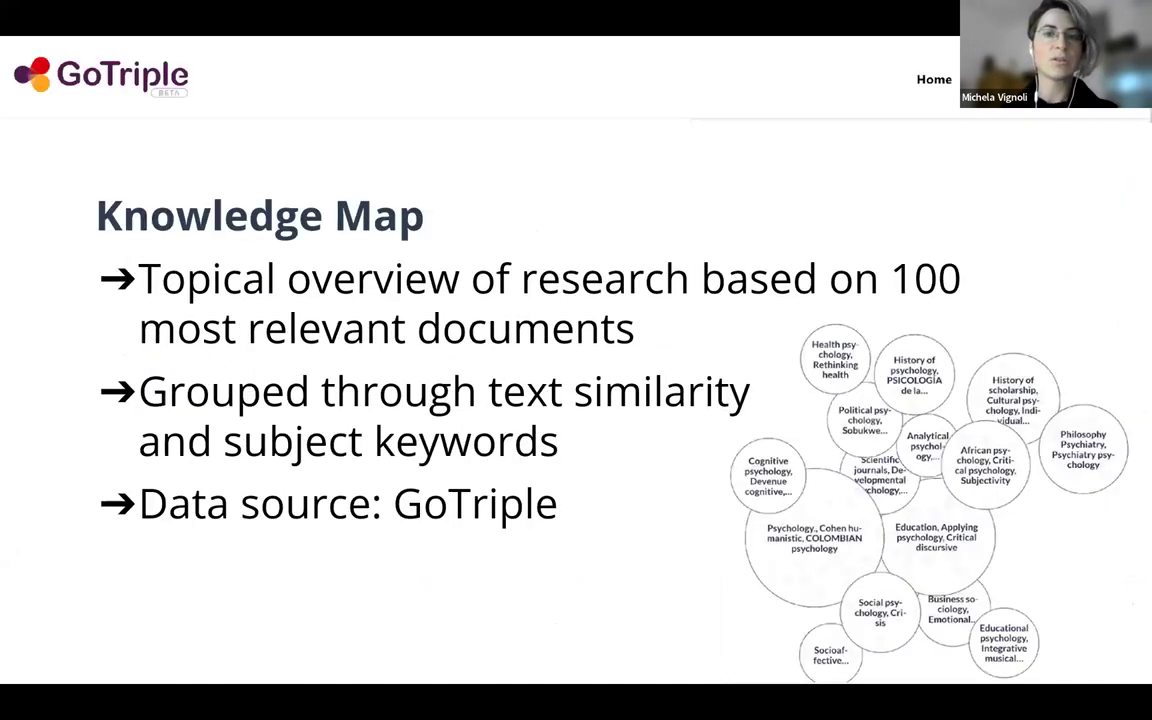